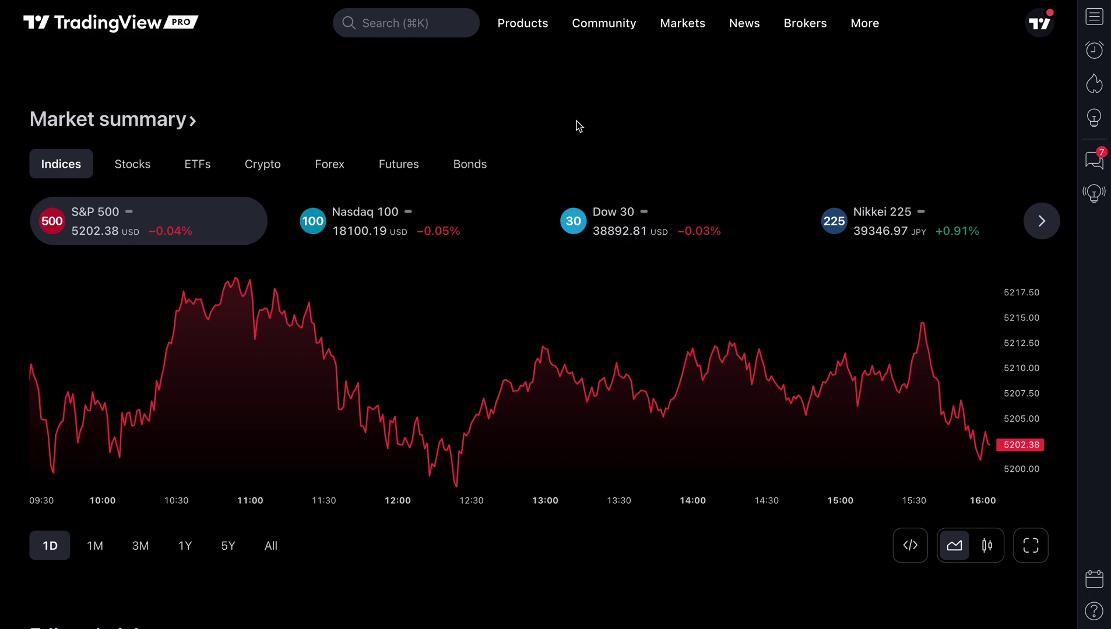
Open the screener for stocks from the site's individual tools
{"action": "mouse_move", "coordinate": [527, 37]}
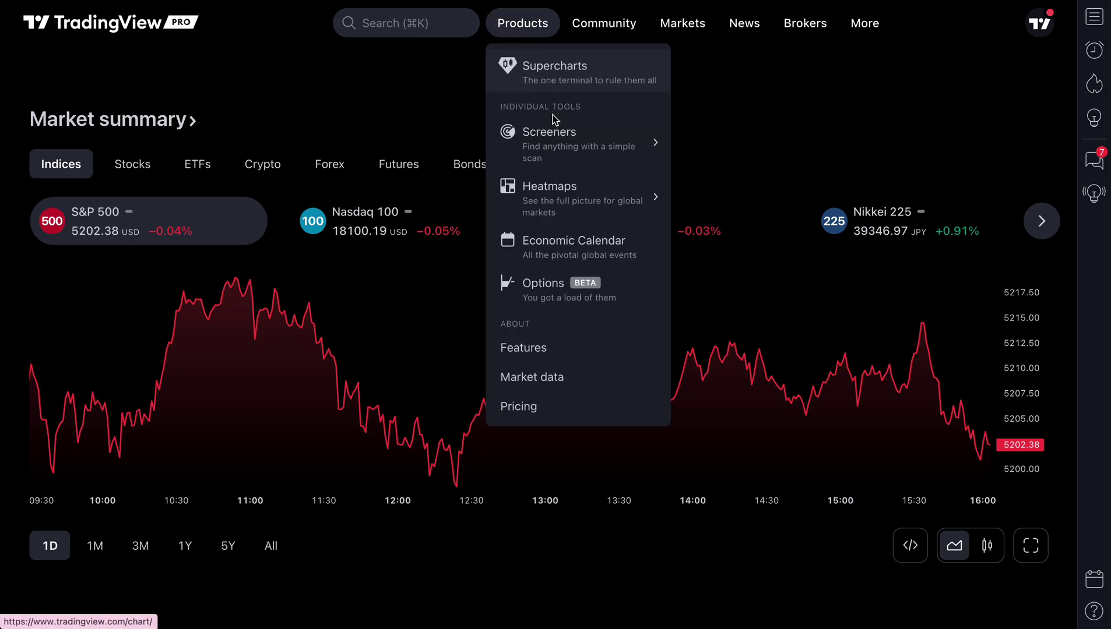
{"action": "mouse_move", "coordinate": [583, 149]}
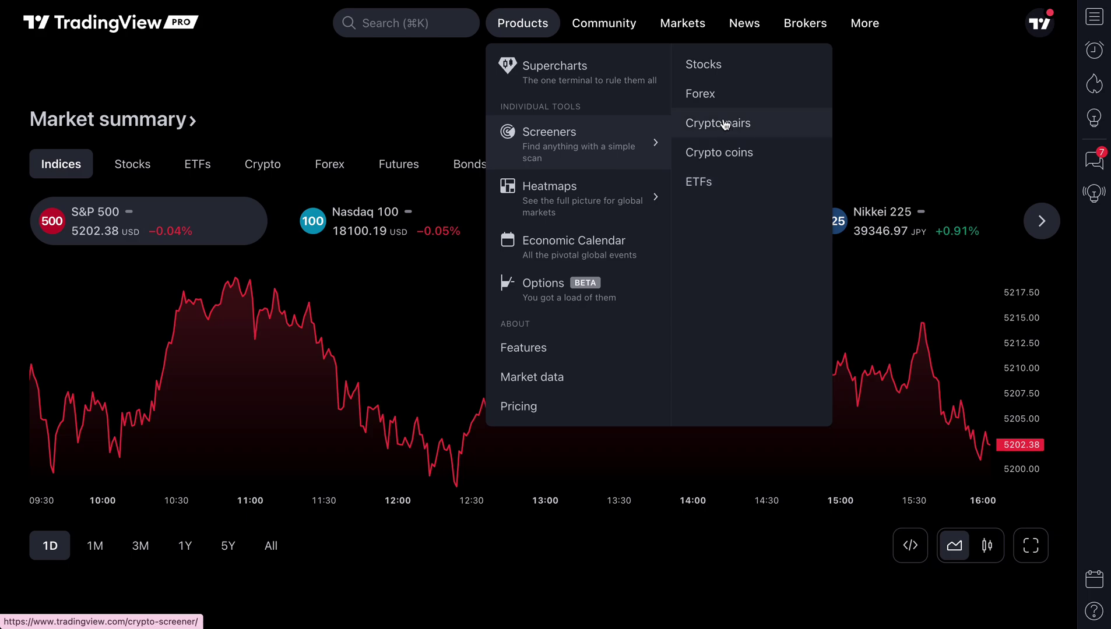
{"action": "left_click", "coordinate": [722, 66]}
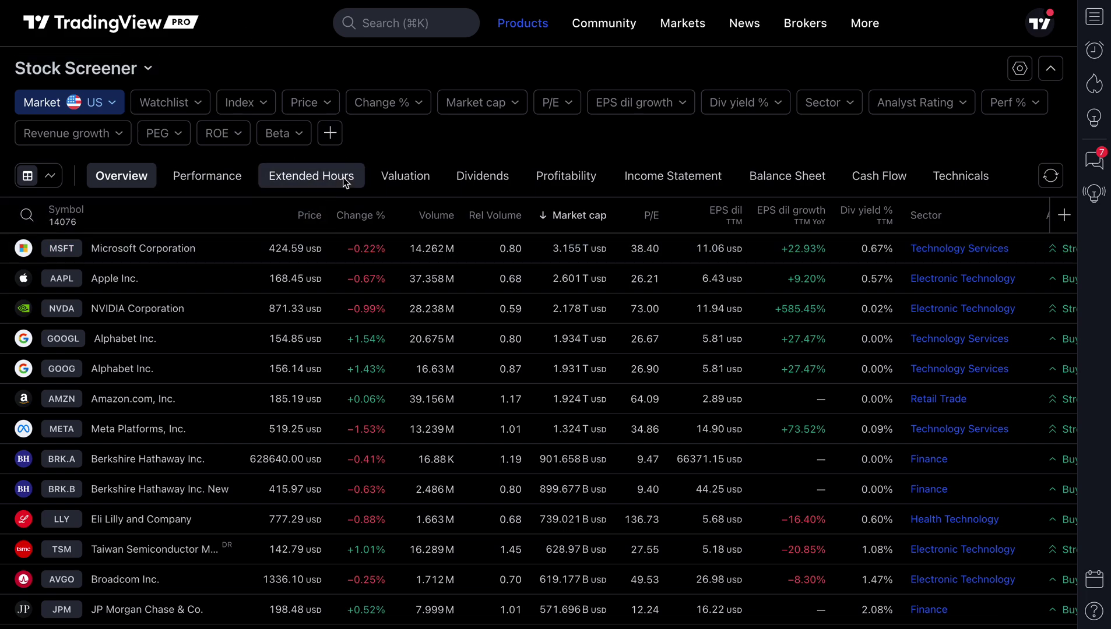
Load the popular screen "Dividend kings" and switch its results from the table to the chart view
{"action": "left_click", "coordinate": [113, 77]}
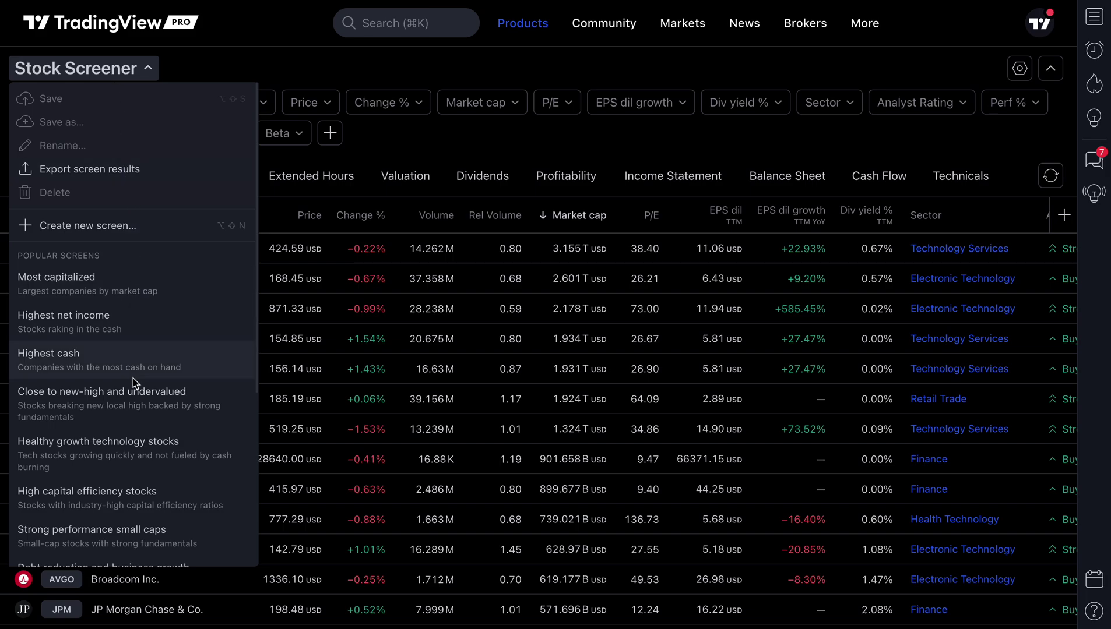
{"action": "scroll", "coordinate": [133, 378], "scroll_direction": "down", "scroll_amount": 1}
{"action": "scroll", "coordinate": [133, 379], "scroll_direction": "down", "scroll_amount": 3}
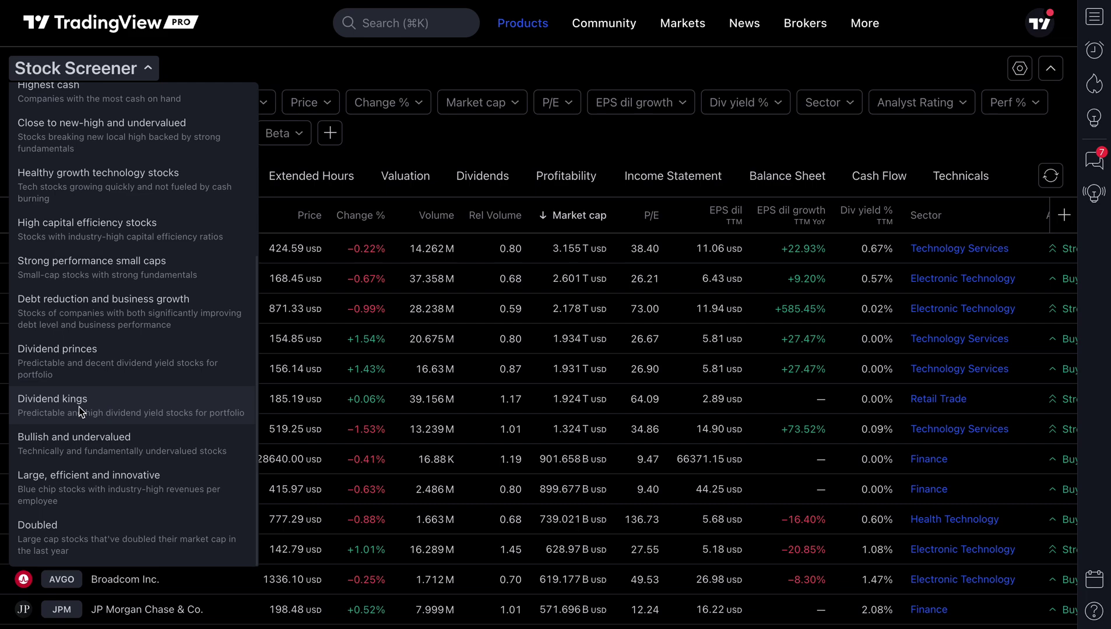
{"action": "left_click", "coordinate": [79, 407]}
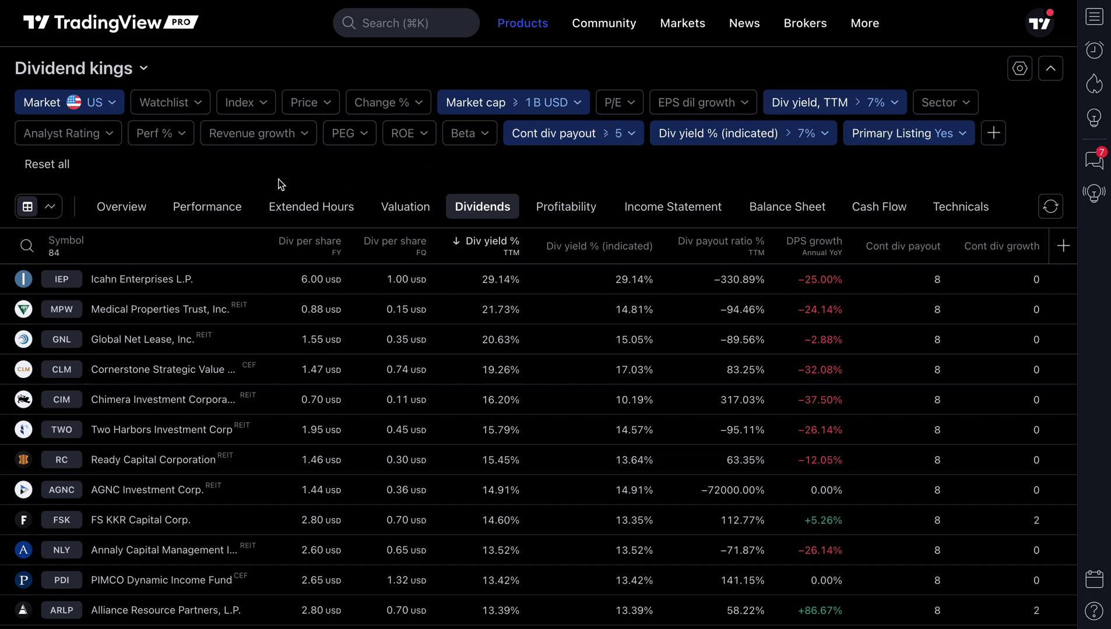
{"action": "left_click", "coordinate": [49, 207]}
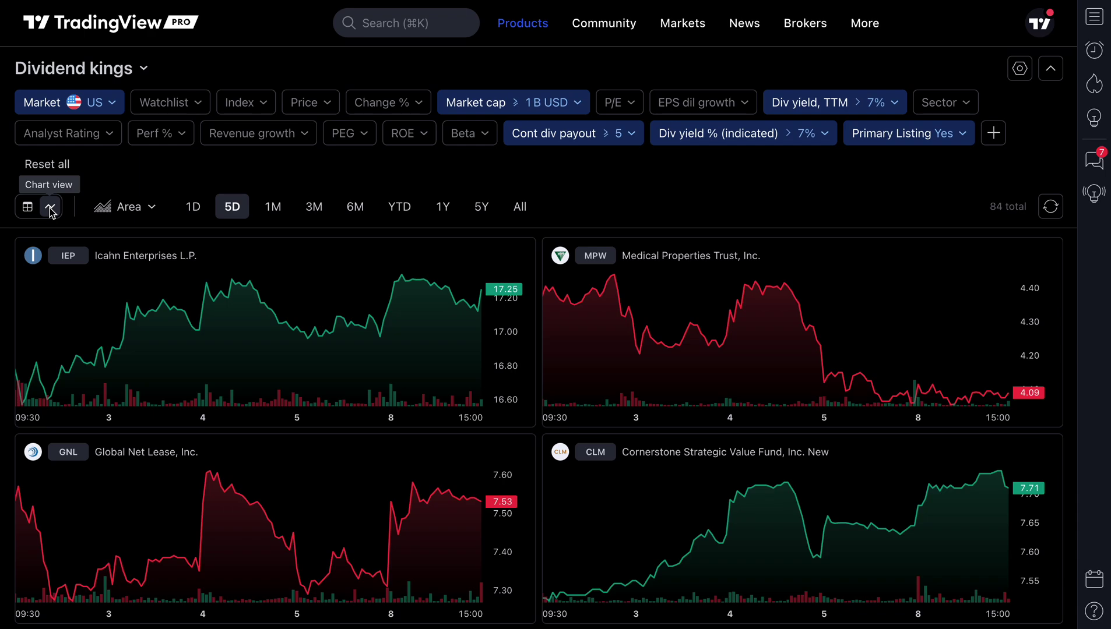
Examine the five-day area charts of the stocks in the Dividend kings screen
{"action": "scroll", "coordinate": [227, 356], "scroll_direction": "down", "scroll_amount": 4}
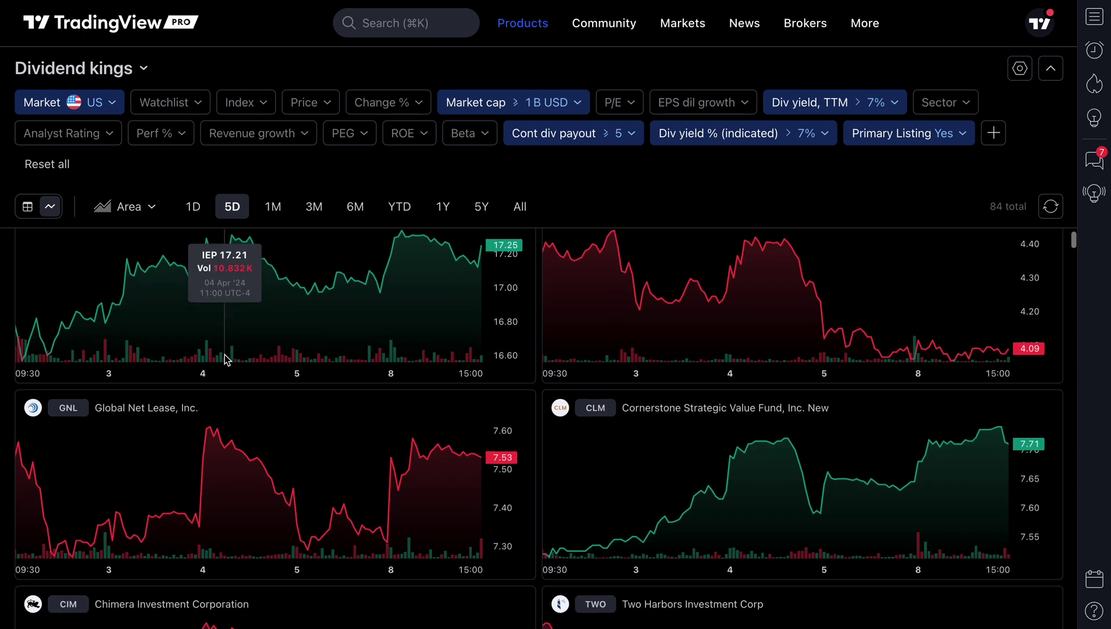
{"action": "scroll", "coordinate": [225, 355], "scroll_direction": "down", "scroll_amount": 9}
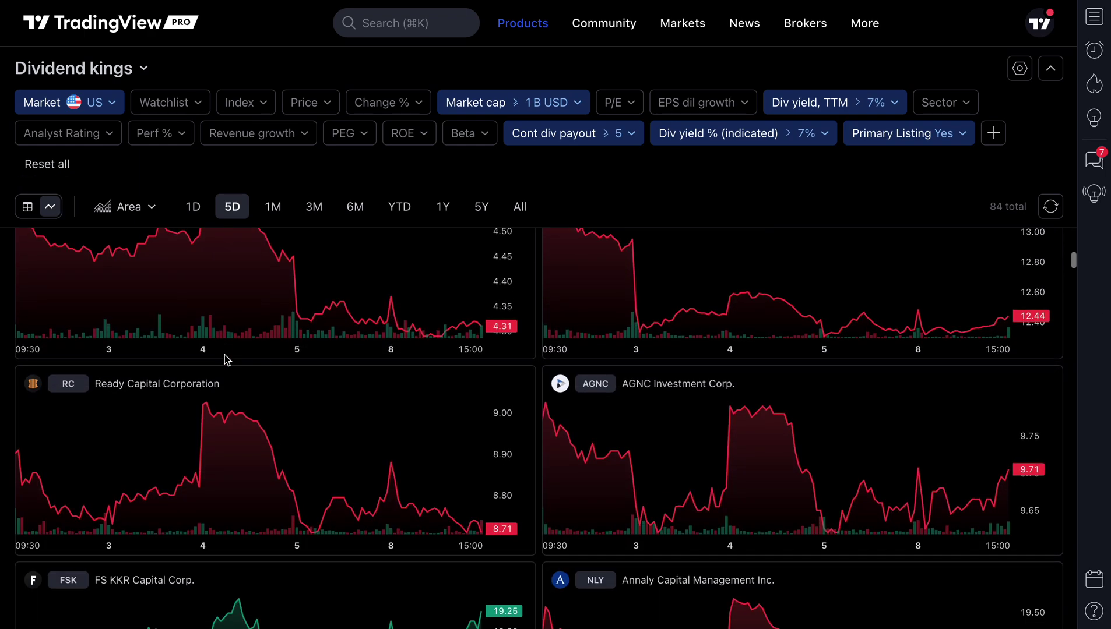
{"action": "scroll", "coordinate": [225, 355], "scroll_direction": "down", "scroll_amount": 6}
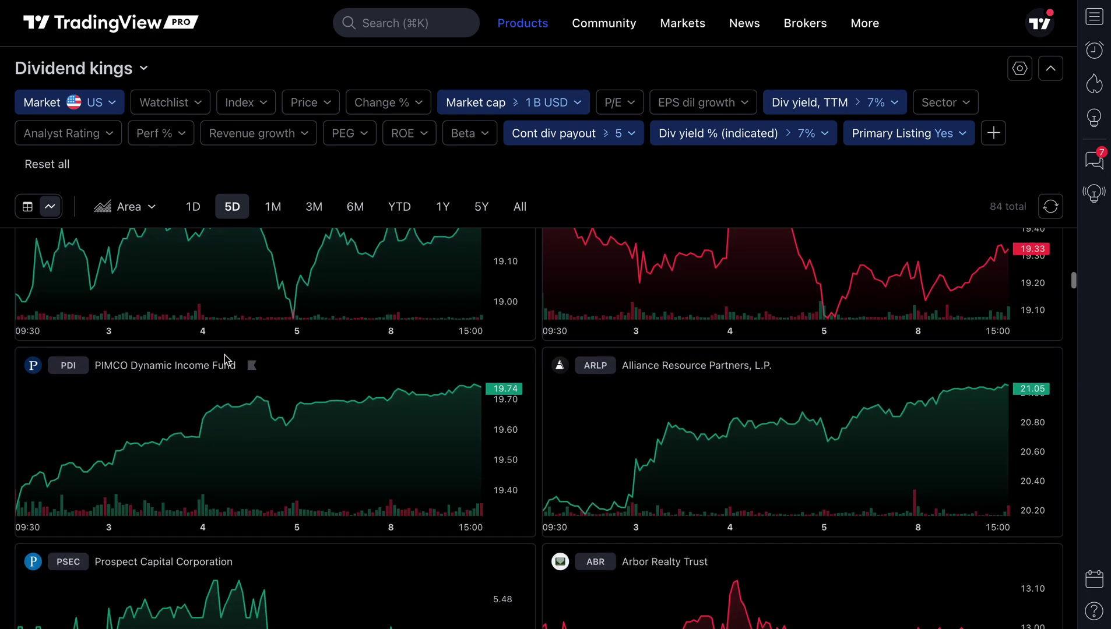
{"action": "scroll", "coordinate": [225, 357], "scroll_direction": "down", "scroll_amount": 6}
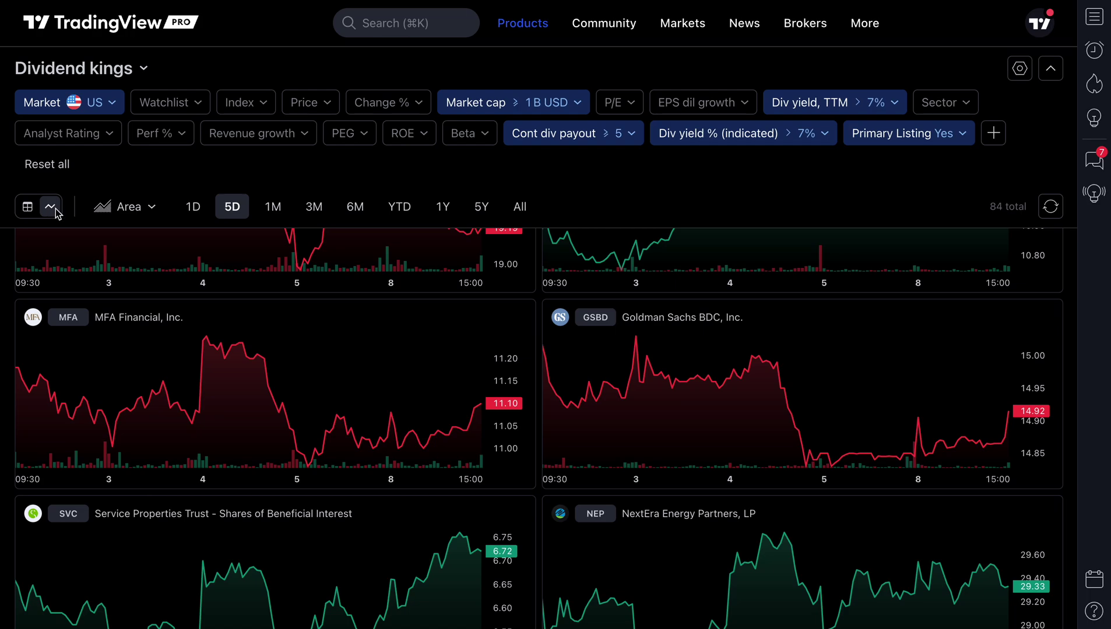
{"action": "scroll", "coordinate": [265, 420], "scroll_direction": "down", "scroll_amount": 4}
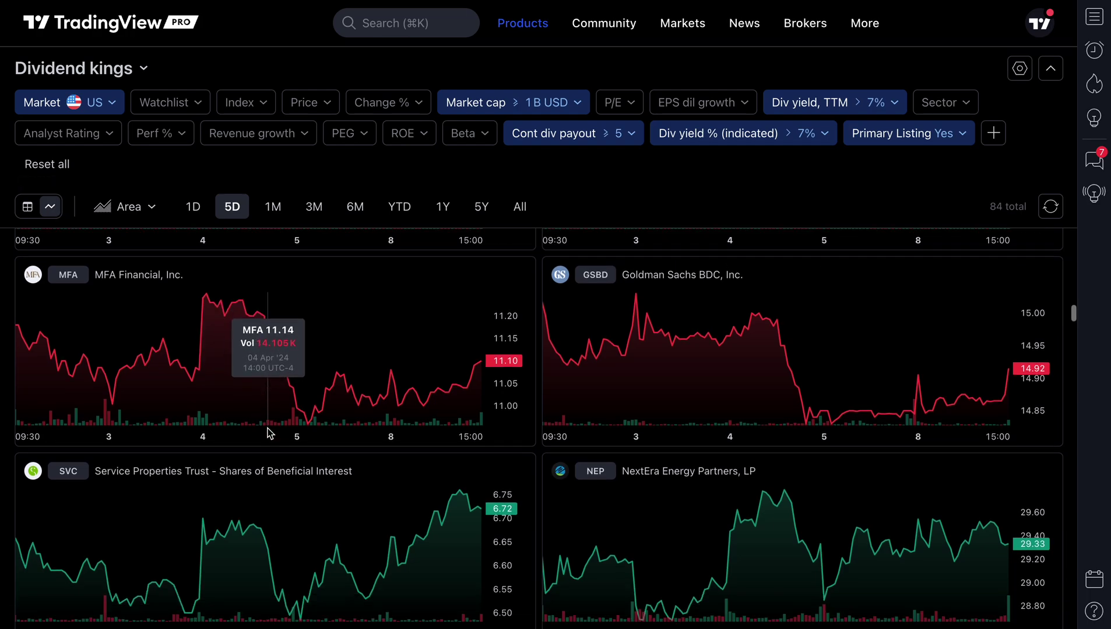
{"action": "scroll", "coordinate": [270, 433], "scroll_direction": "down", "scroll_amount": 7}
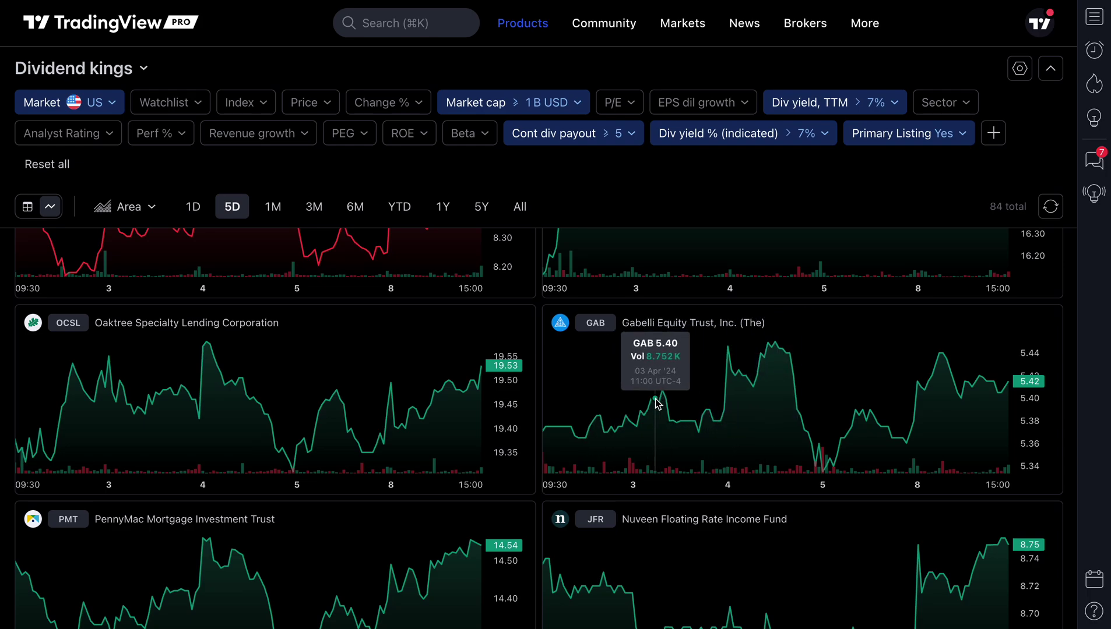
{"action": "scroll", "coordinate": [657, 404], "scroll_direction": "down", "scroll_amount": 6}
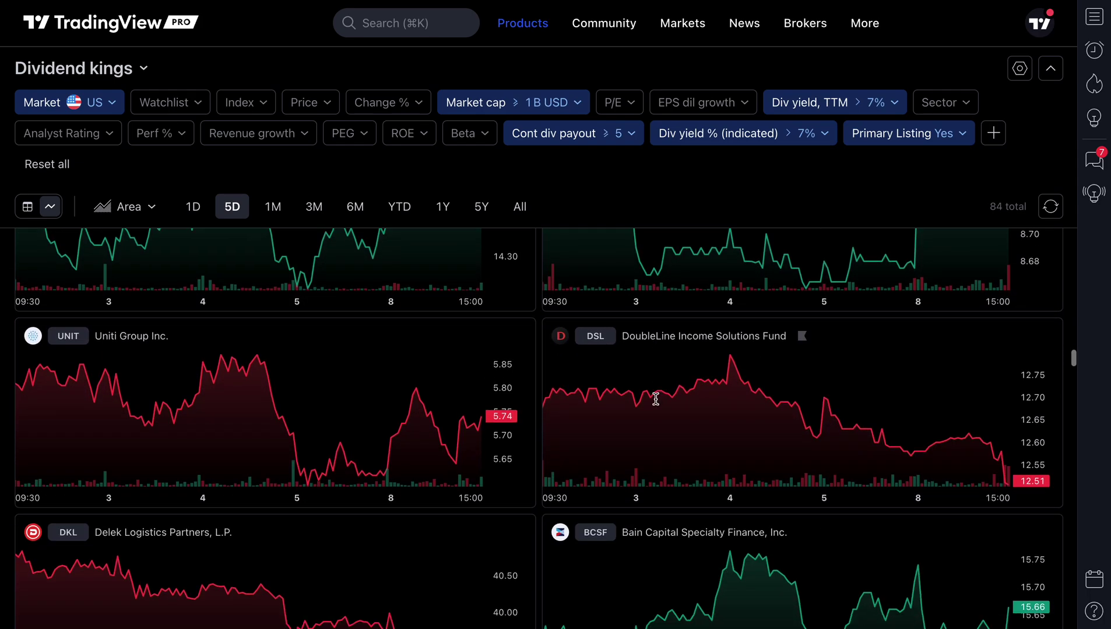
{"action": "scroll", "coordinate": [657, 403], "scroll_direction": "down", "scroll_amount": 6}
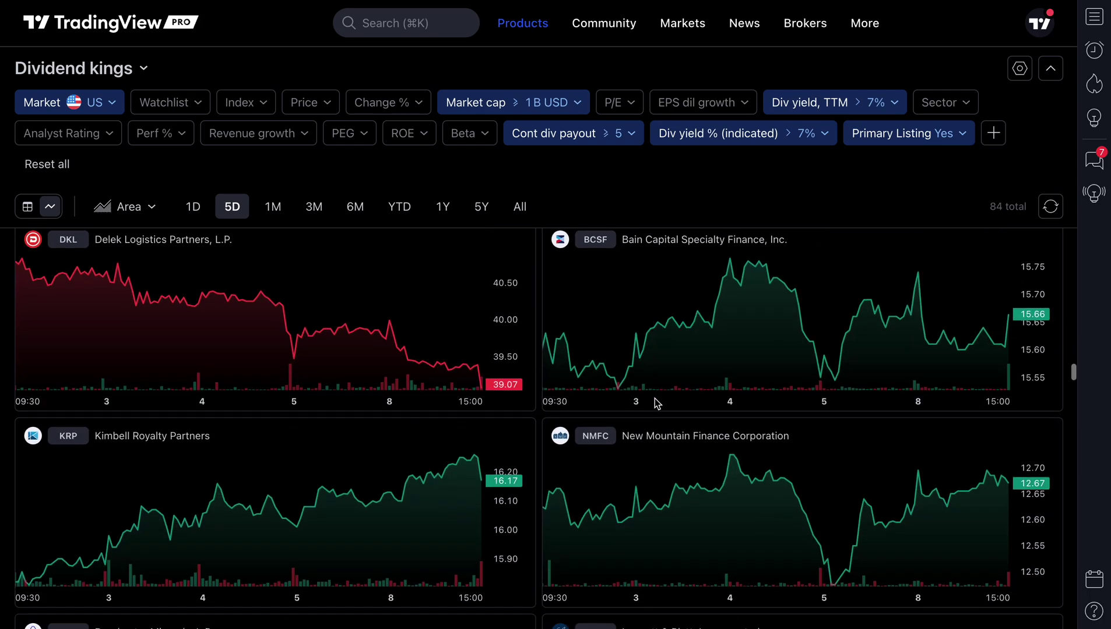
{"action": "scroll", "coordinate": [656, 403], "scroll_direction": "down", "scroll_amount": 1}
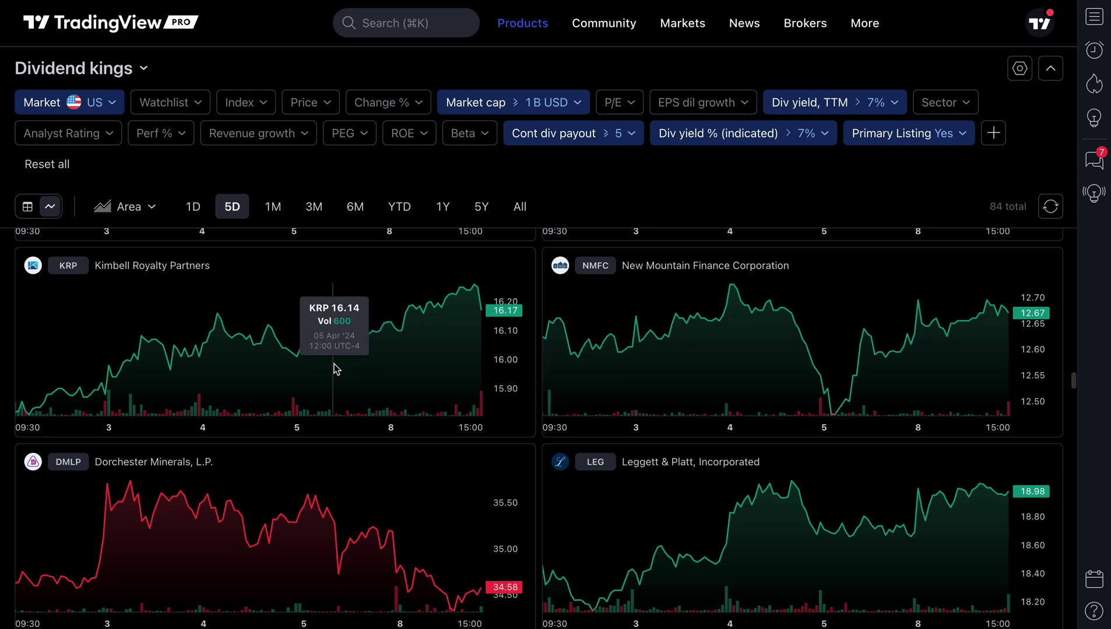
Try the one-month range on the stock charts, and set them to the one-year range
{"action": "left_click", "coordinate": [273, 208]}
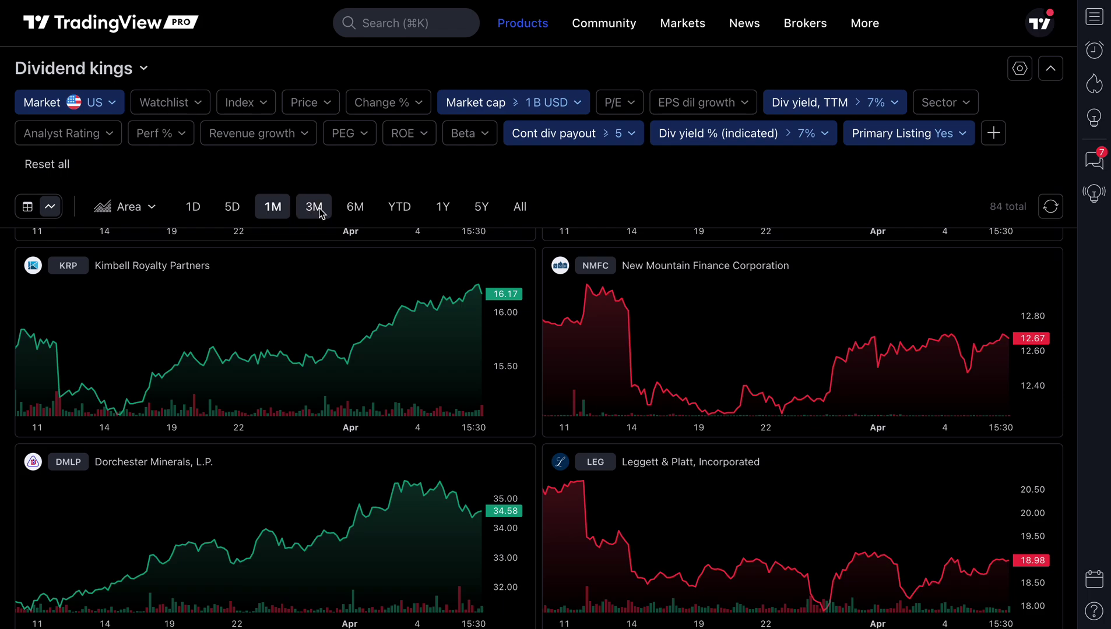
{"action": "left_click", "coordinate": [443, 207]}
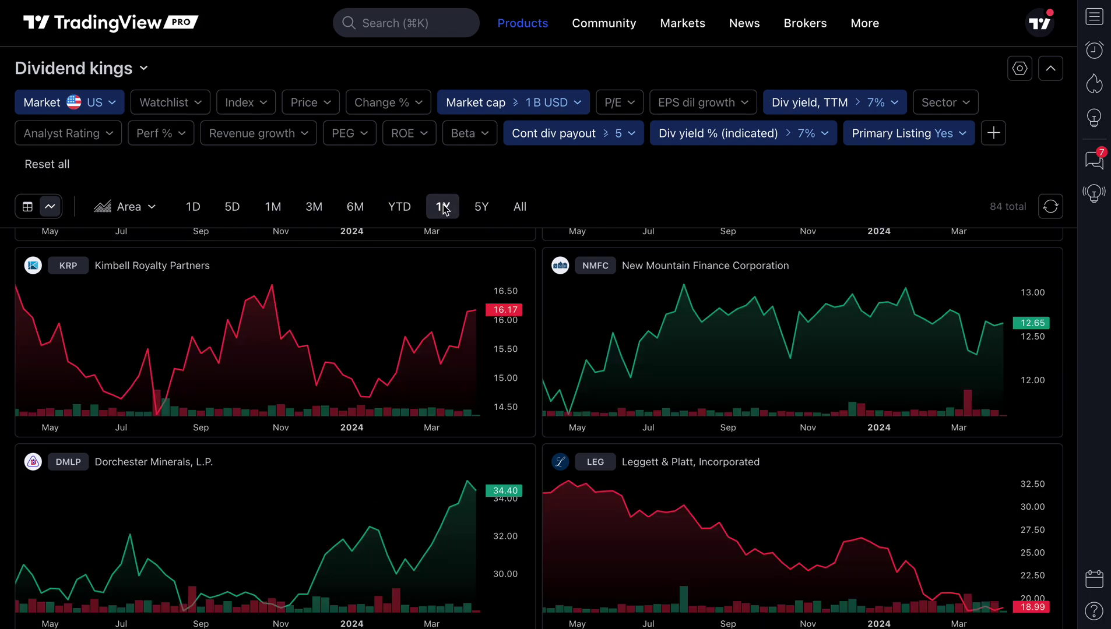
{"action": "scroll", "coordinate": [310, 323], "scroll_direction": "up", "scroll_amount": 3}
{"action": "scroll", "coordinate": [308, 323], "scroll_direction": "down", "scroll_amount": 10}
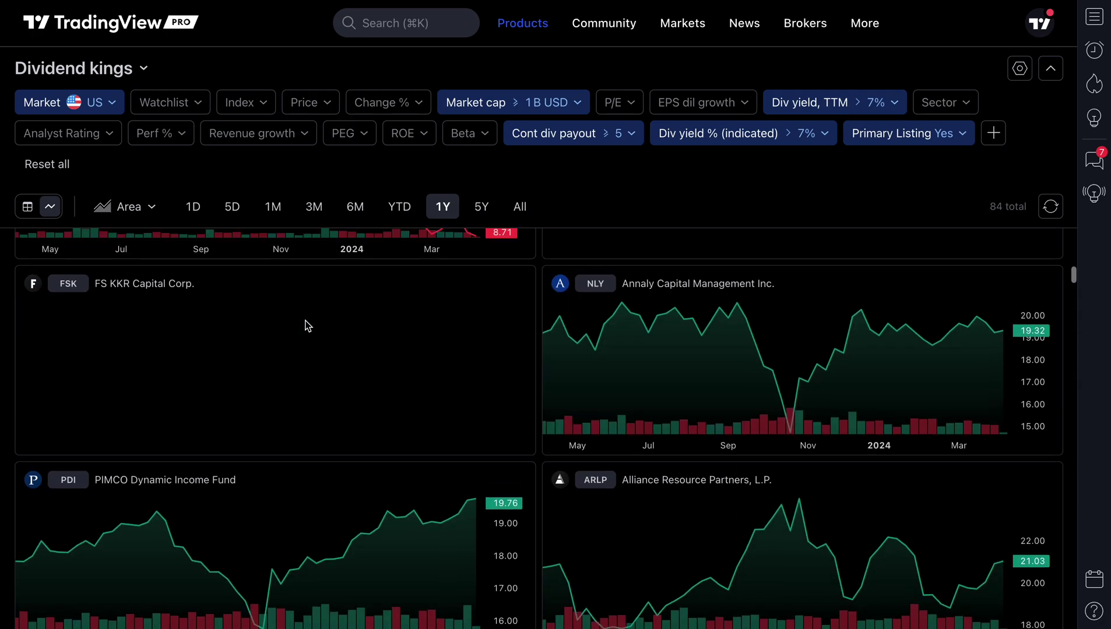
{"action": "scroll", "coordinate": [307, 325], "scroll_direction": "up", "scroll_amount": 10}
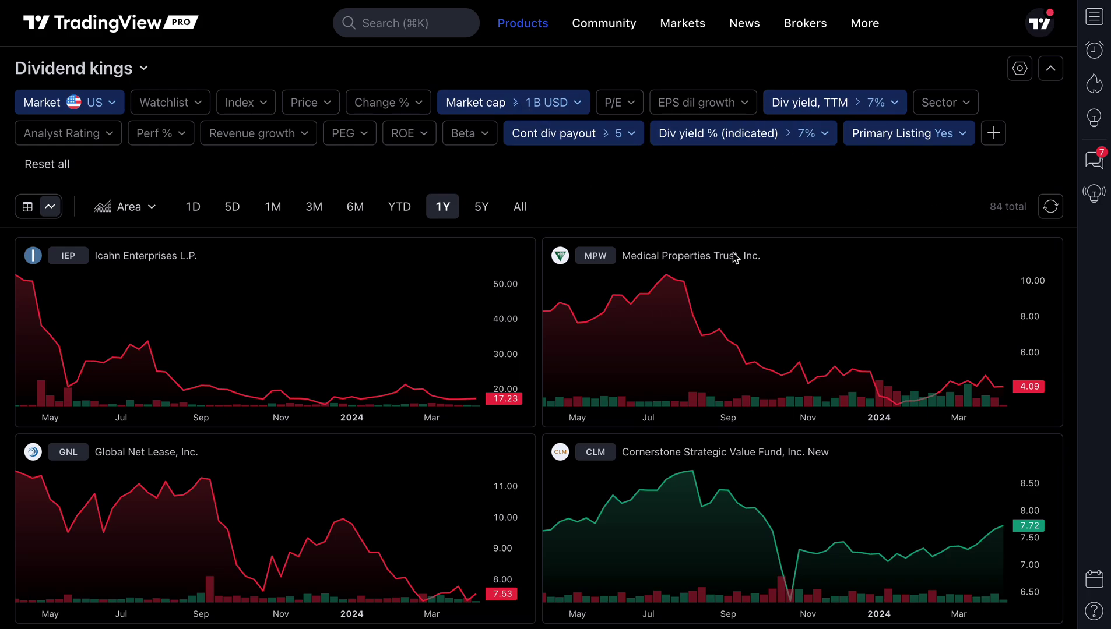
Compare the one-year area charts of the Dividend kings stocks, looking over their price trends and volumes
{"action": "scroll", "coordinate": [606, 403], "scroll_direction": "down", "scroll_amount": 2}
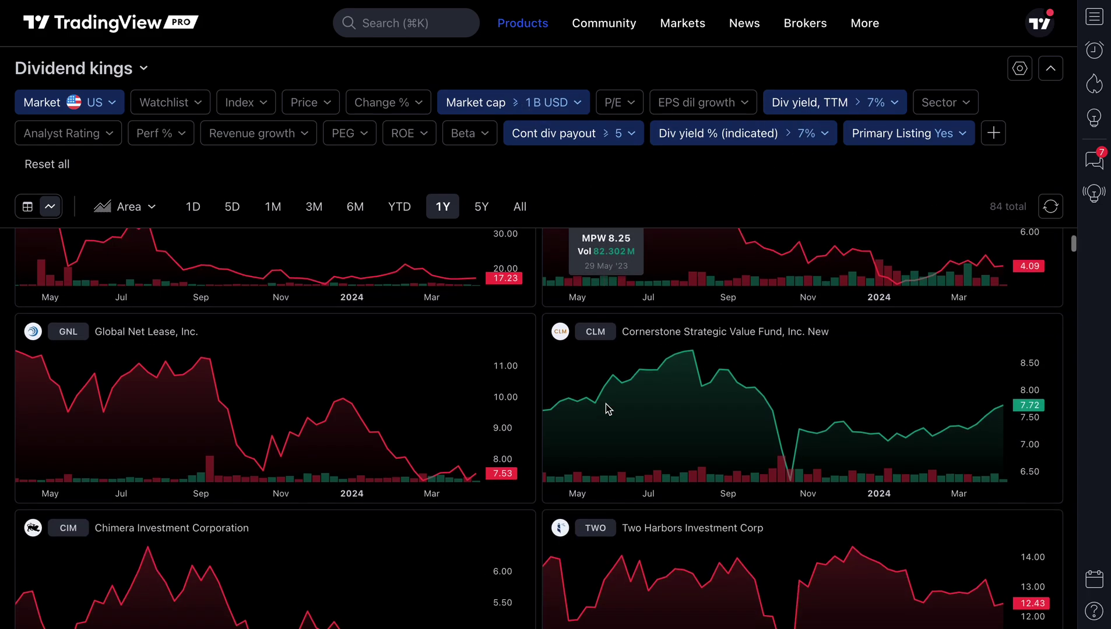
{"action": "scroll", "coordinate": [605, 404], "scroll_direction": "down", "scroll_amount": 4}
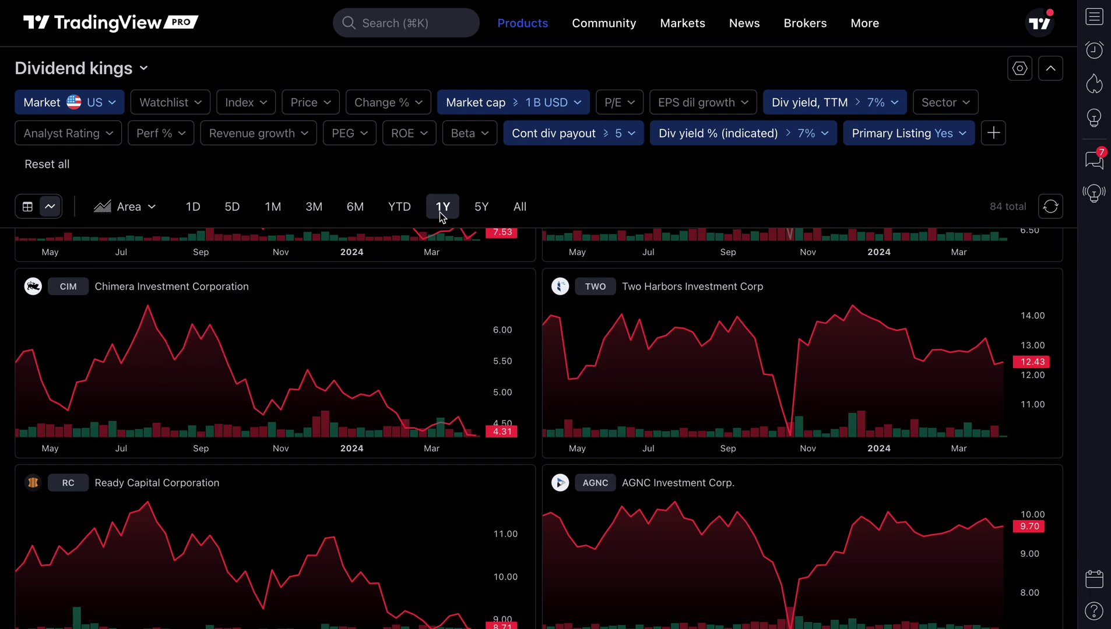
{"action": "scroll", "coordinate": [630, 394], "scroll_direction": "up", "scroll_amount": 4}
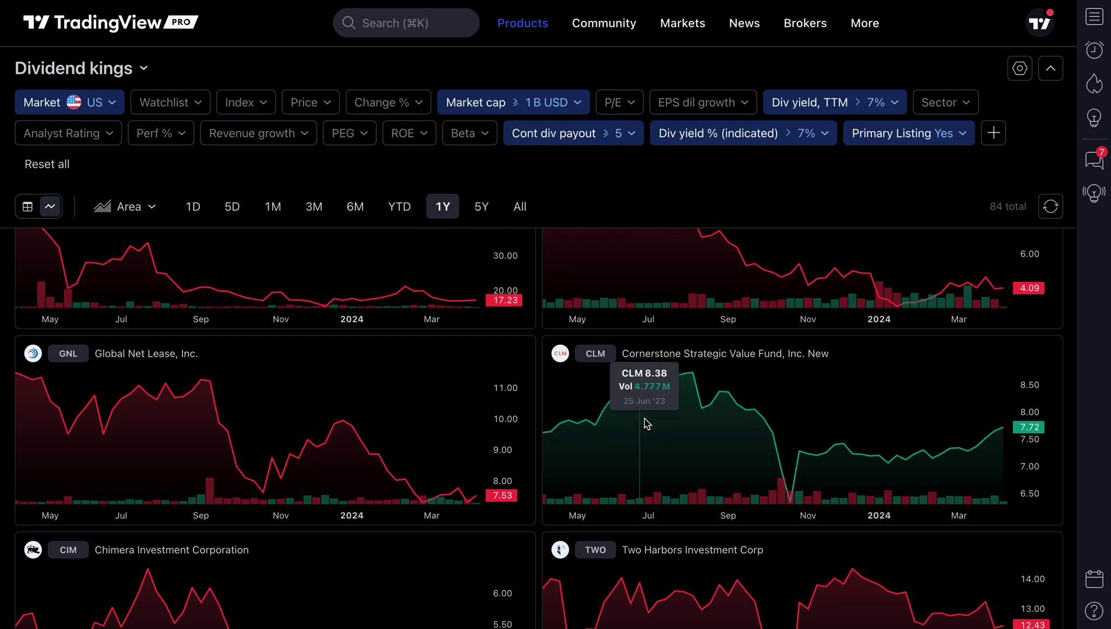
{"action": "scroll", "coordinate": [644, 418], "scroll_direction": "down", "scroll_amount": 5}
{"action": "scroll", "coordinate": [644, 418], "scroll_direction": "down", "scroll_amount": 4}
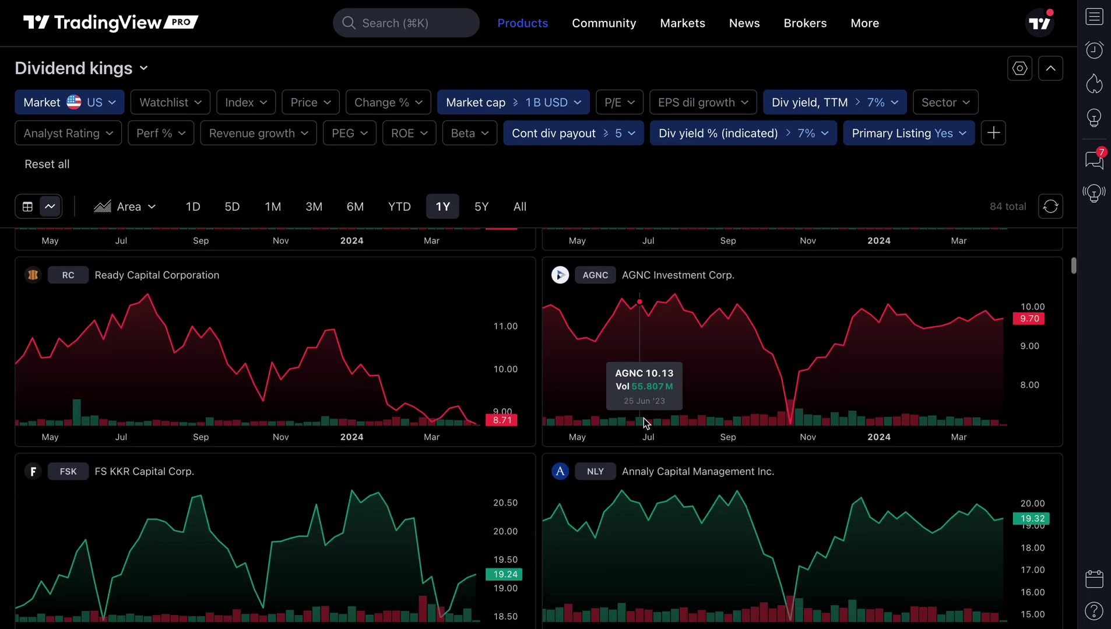
{"action": "scroll", "coordinate": [644, 419], "scroll_direction": "down", "scroll_amount": 6}
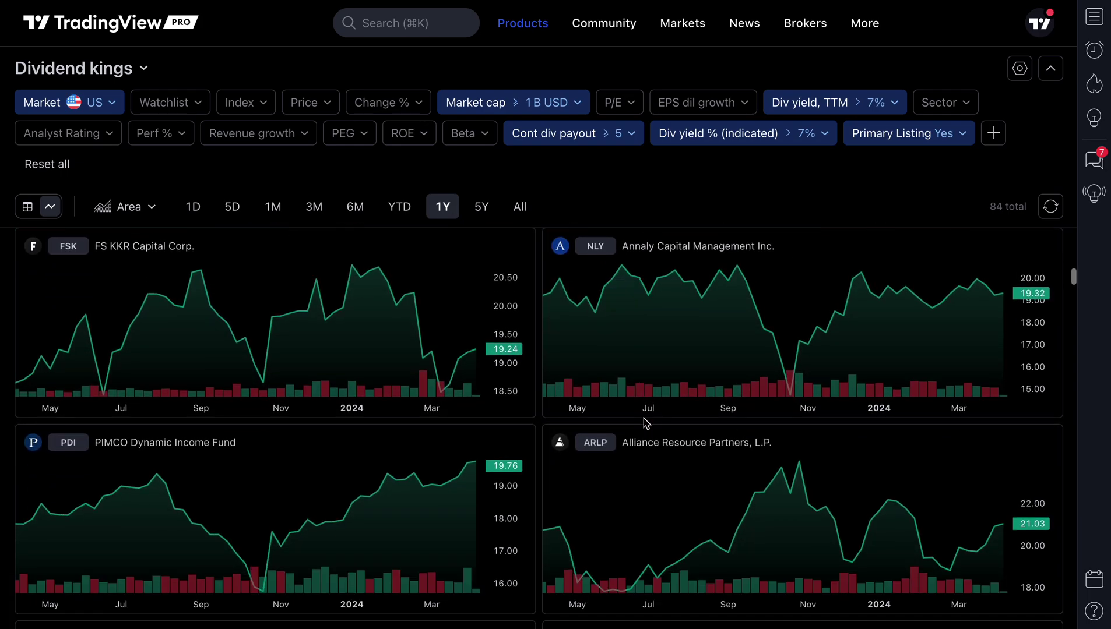
{"action": "scroll", "coordinate": [644, 419], "scroll_direction": "down", "scroll_amount": 1}
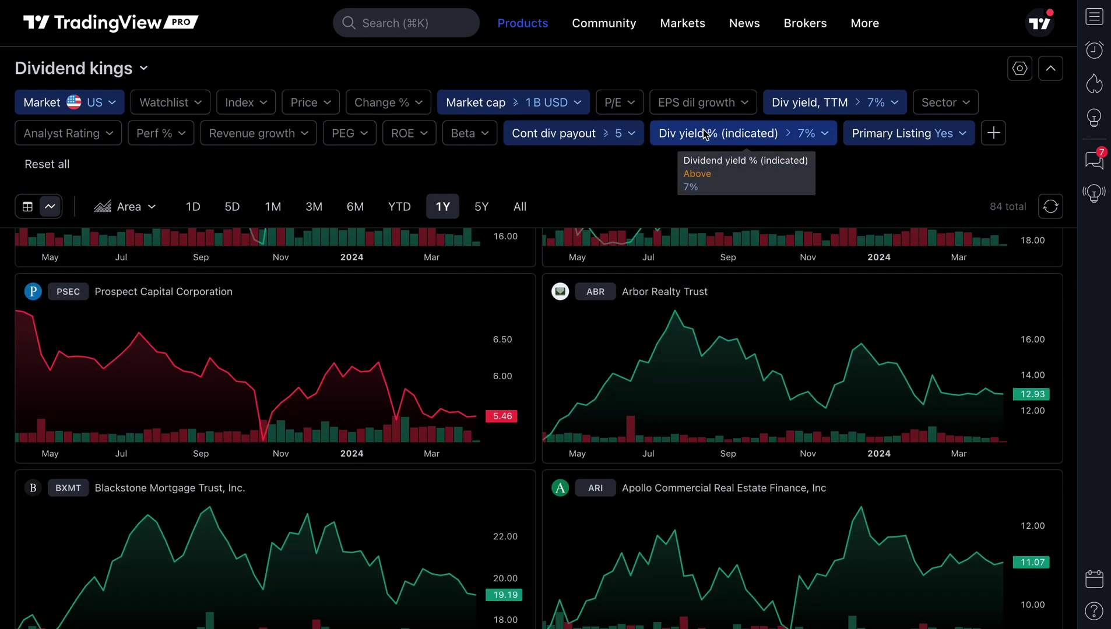
{"action": "scroll", "coordinate": [559, 452], "scroll_direction": "down", "scroll_amount": 3}
{"action": "scroll", "coordinate": [561, 456], "scroll_direction": "down", "scroll_amount": 8}
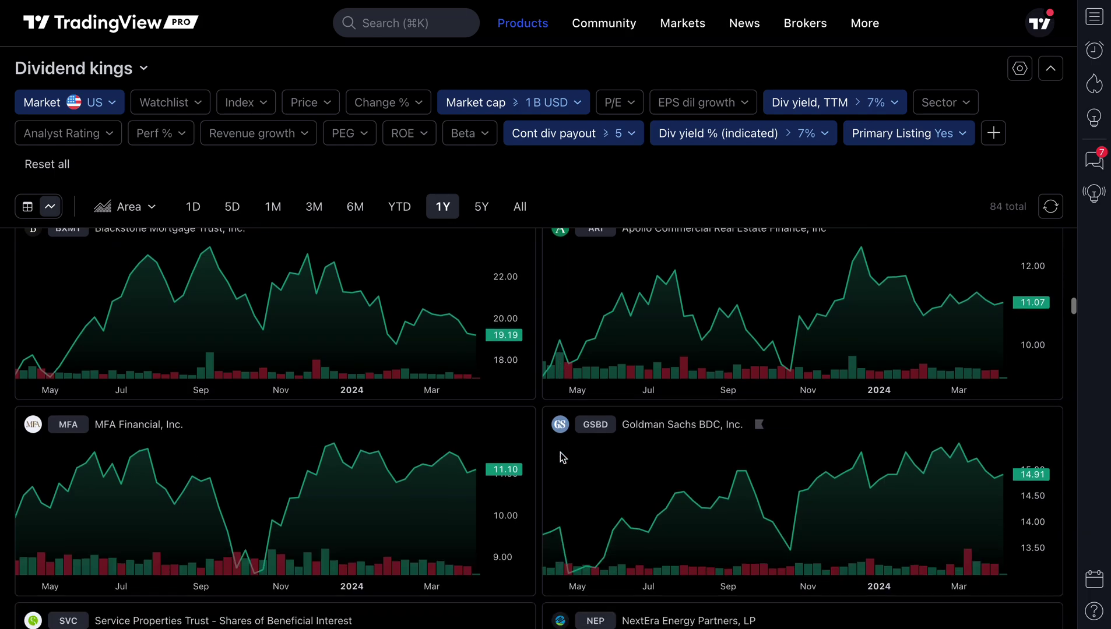
{"action": "scroll", "coordinate": [561, 458], "scroll_direction": "down", "scroll_amount": 4}
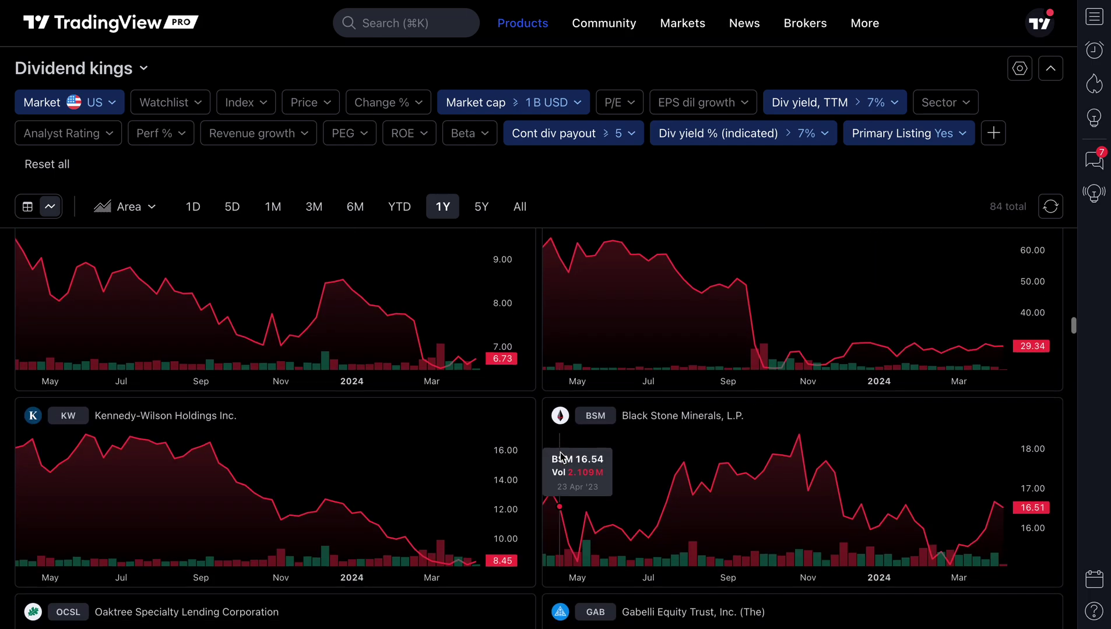
{"action": "scroll", "coordinate": [560, 453], "scroll_direction": "down", "scroll_amount": 2}
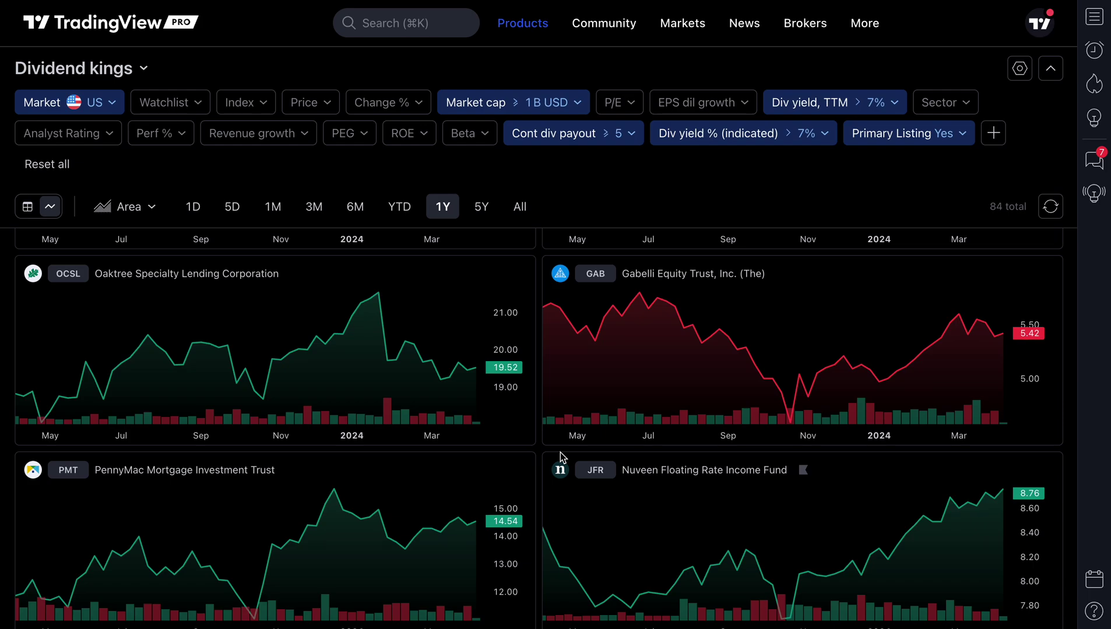
{"action": "scroll", "coordinate": [559, 453], "scroll_direction": "down", "scroll_amount": 4}
{"action": "scroll", "coordinate": [559, 452], "scroll_direction": "up", "scroll_amount": 1}
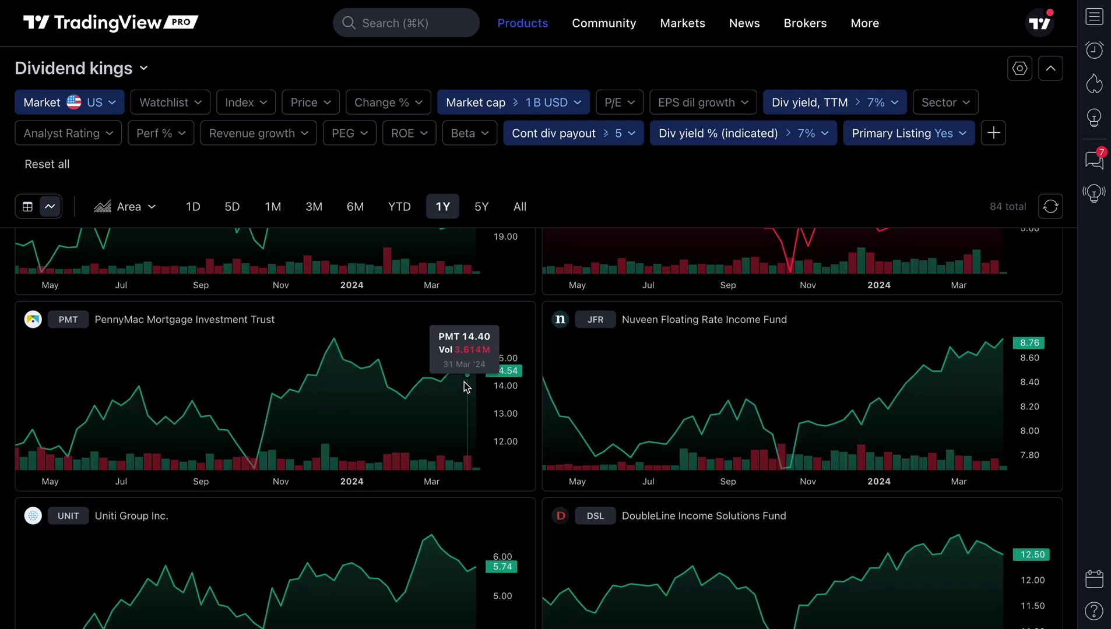
{"action": "scroll", "coordinate": [465, 382], "scroll_direction": "down", "scroll_amount": 6}
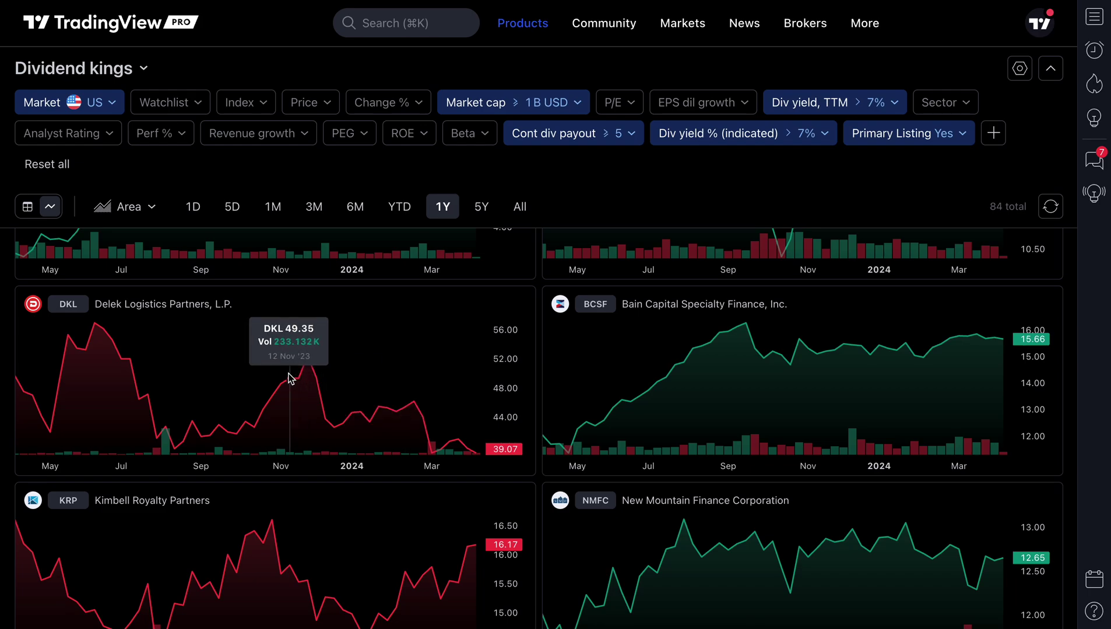
Change the chart type of all the screened stocks to Candles and look through the candlestick charts
{"action": "left_click", "coordinate": [146, 211]}
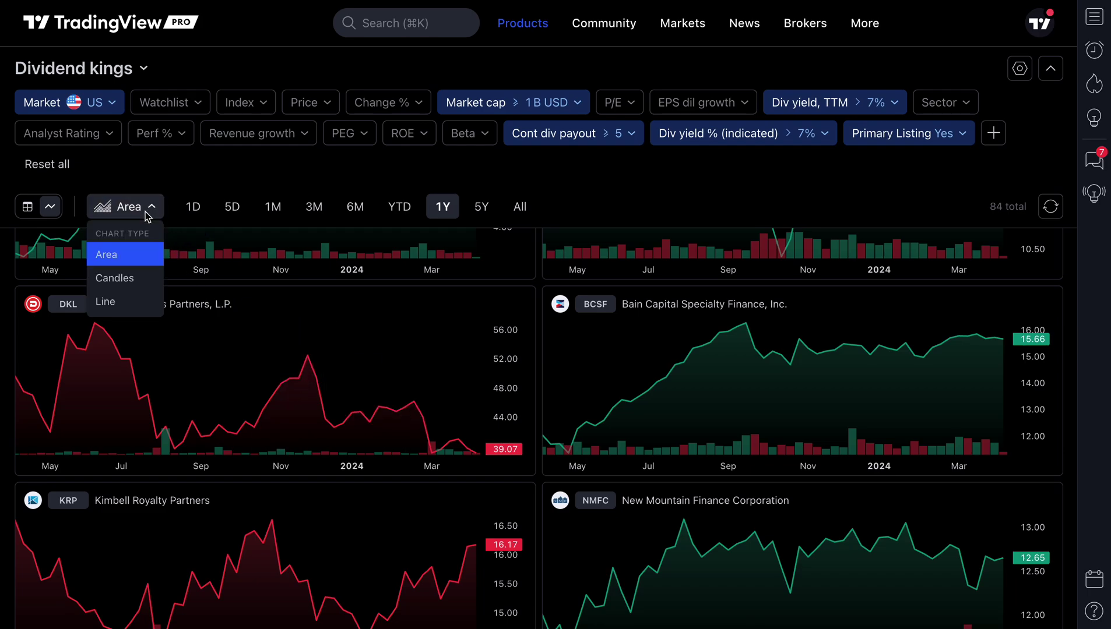
{"action": "left_click", "coordinate": [124, 277]}
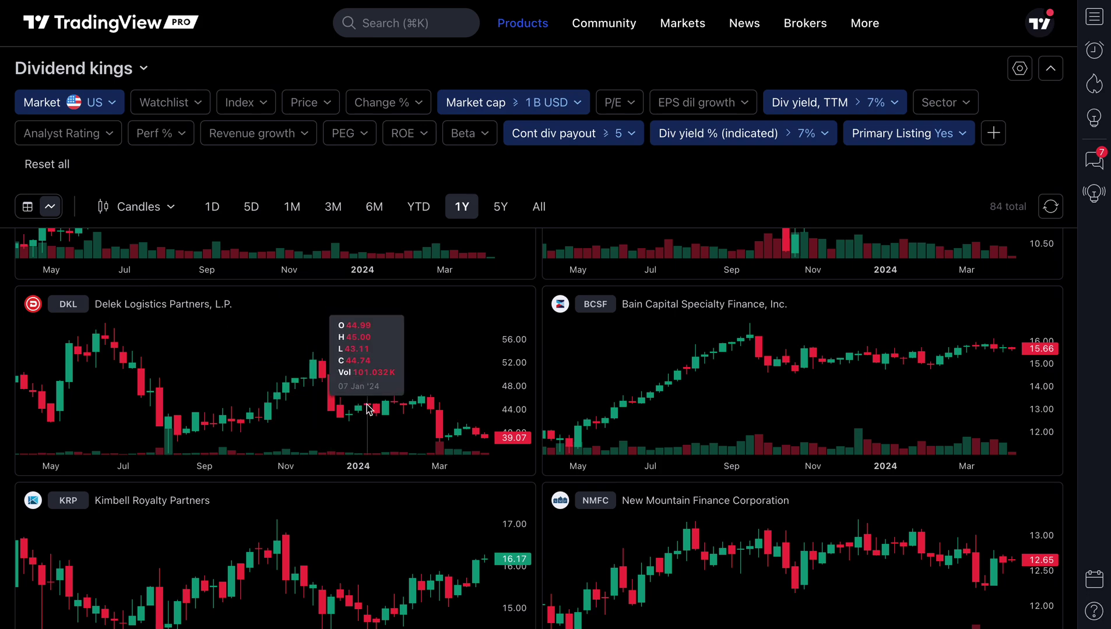
{"action": "scroll", "coordinate": [367, 408], "scroll_direction": "down", "scroll_amount": 5}
{"action": "scroll", "coordinate": [369, 408], "scroll_direction": "down", "scroll_amount": 10}
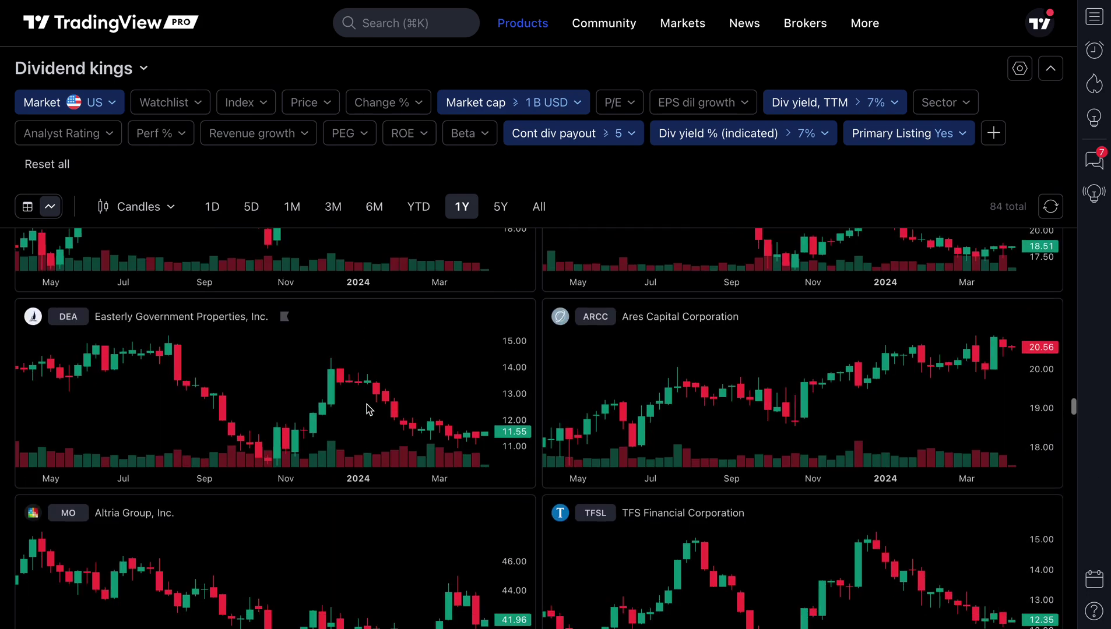
{"action": "scroll", "coordinate": [368, 408], "scroll_direction": "down", "scroll_amount": 1}
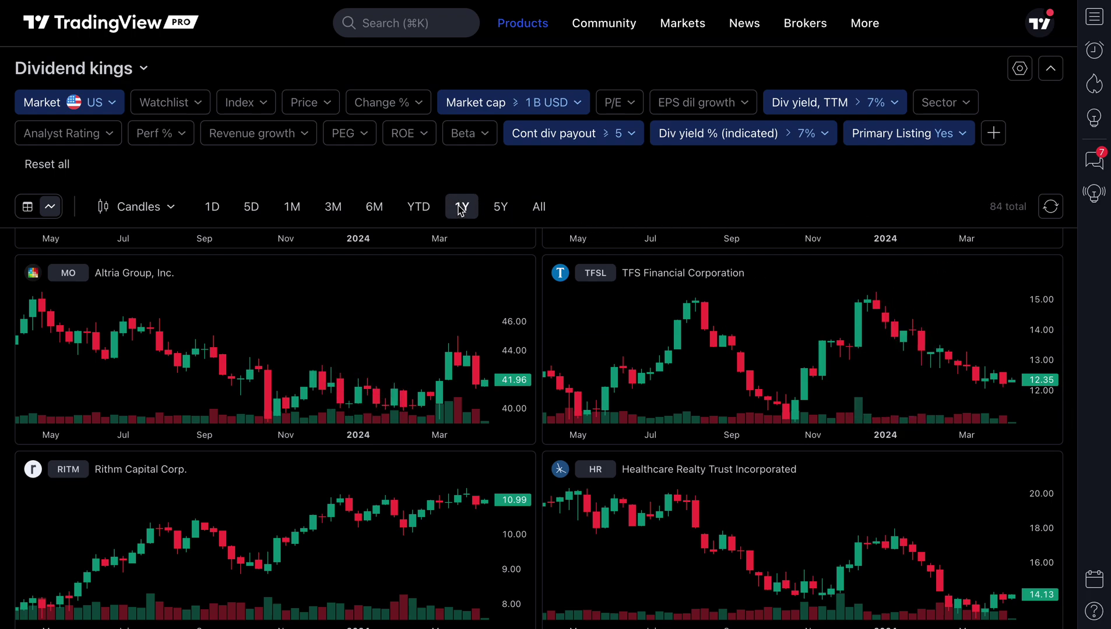
Try the Line chart type on the screened stocks, and set all their charts back to Area
{"action": "left_click", "coordinate": [171, 207]}
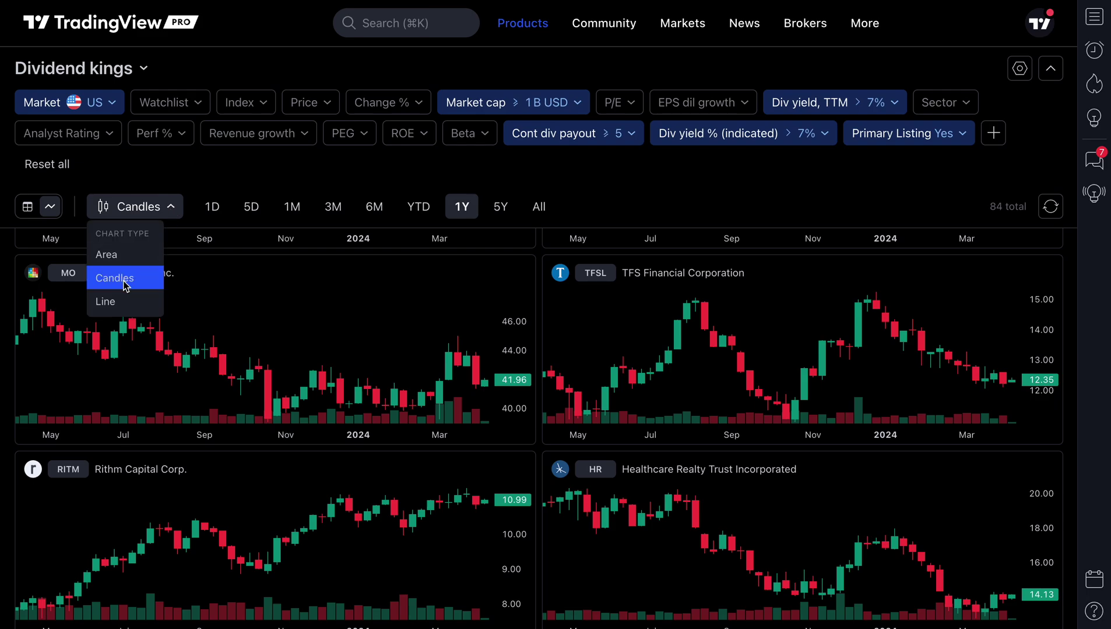
{"action": "left_click", "coordinate": [127, 302]}
{"action": "left_click", "coordinate": [135, 211]}
{"action": "left_click", "coordinate": [106, 254]}
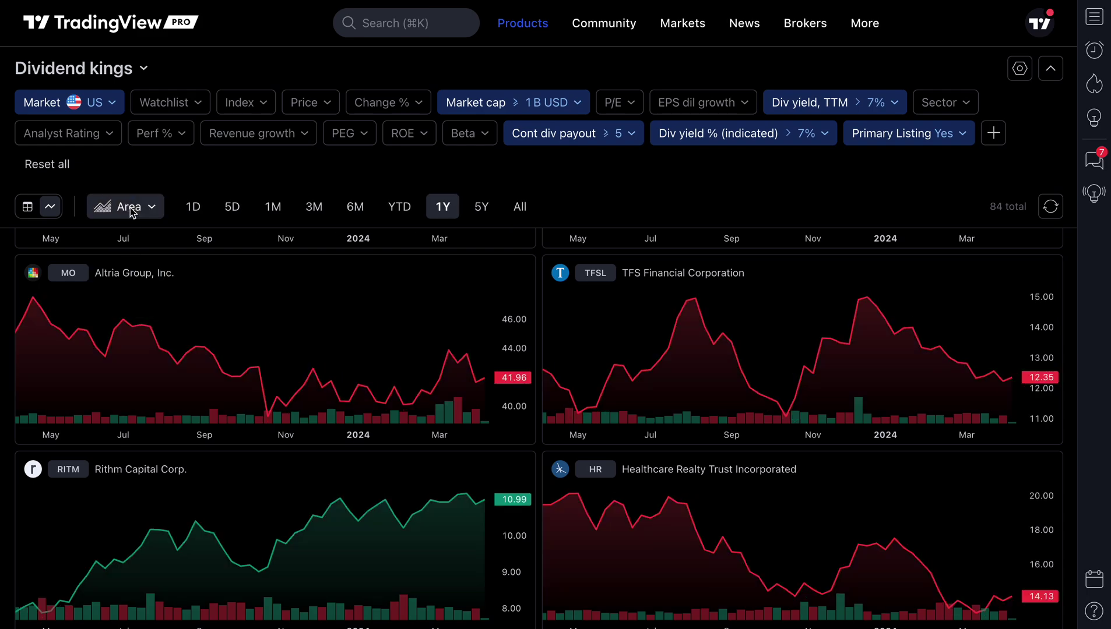
{"action": "scroll", "coordinate": [309, 391], "scroll_direction": "down", "scroll_amount": 5}
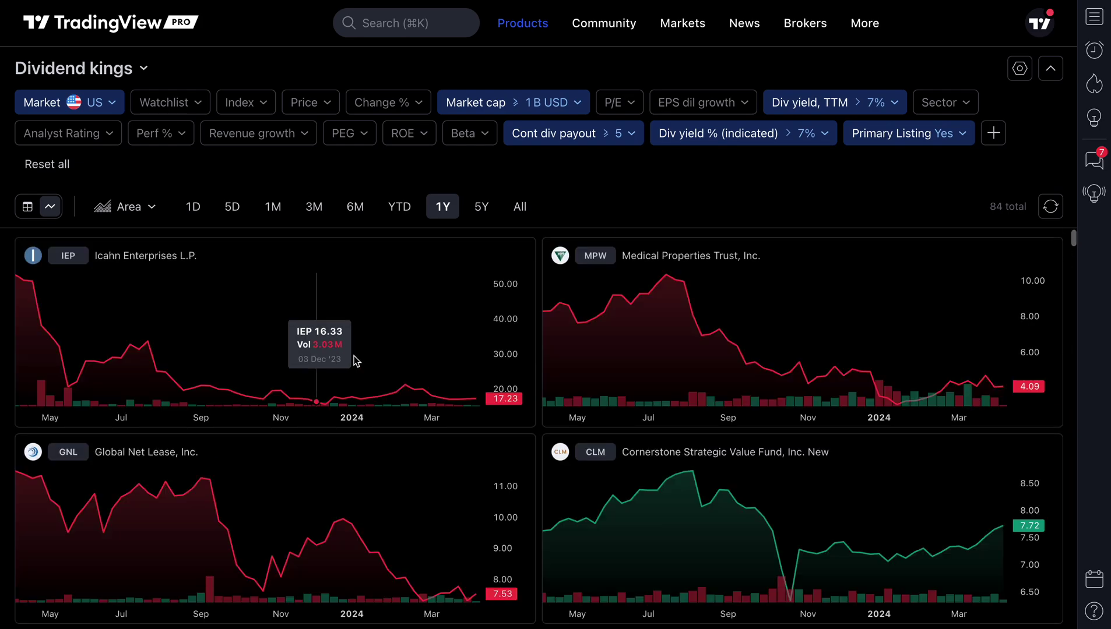
Switch from the stock screen to the ETF Screener
{"action": "mouse_move", "coordinate": [520, 25]}
{"action": "mouse_move", "coordinate": [552, 146]}
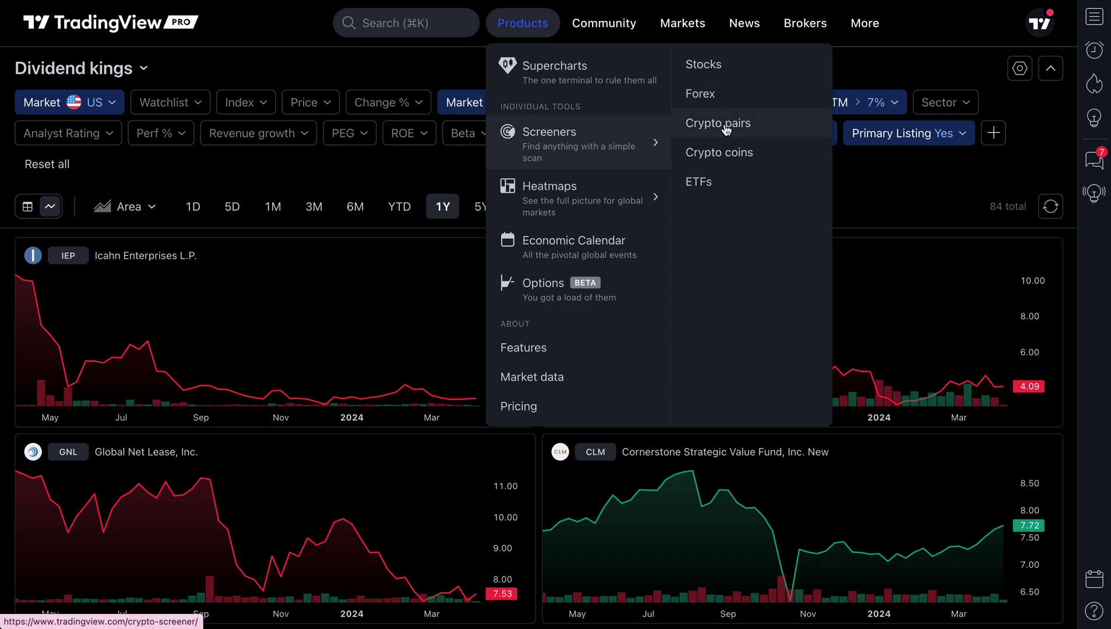
{"action": "left_click", "coordinate": [714, 185]}
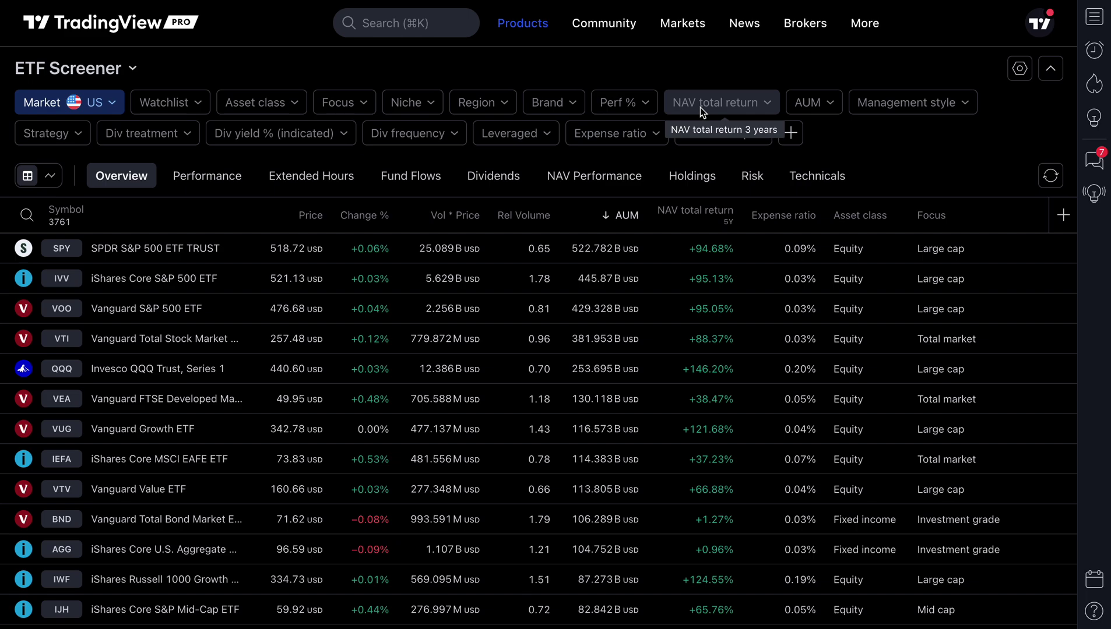
Filter the ETFs to assets under management of 1B and above and year-to-date performance of 20% and above
{"action": "left_click", "coordinate": [800, 108]}
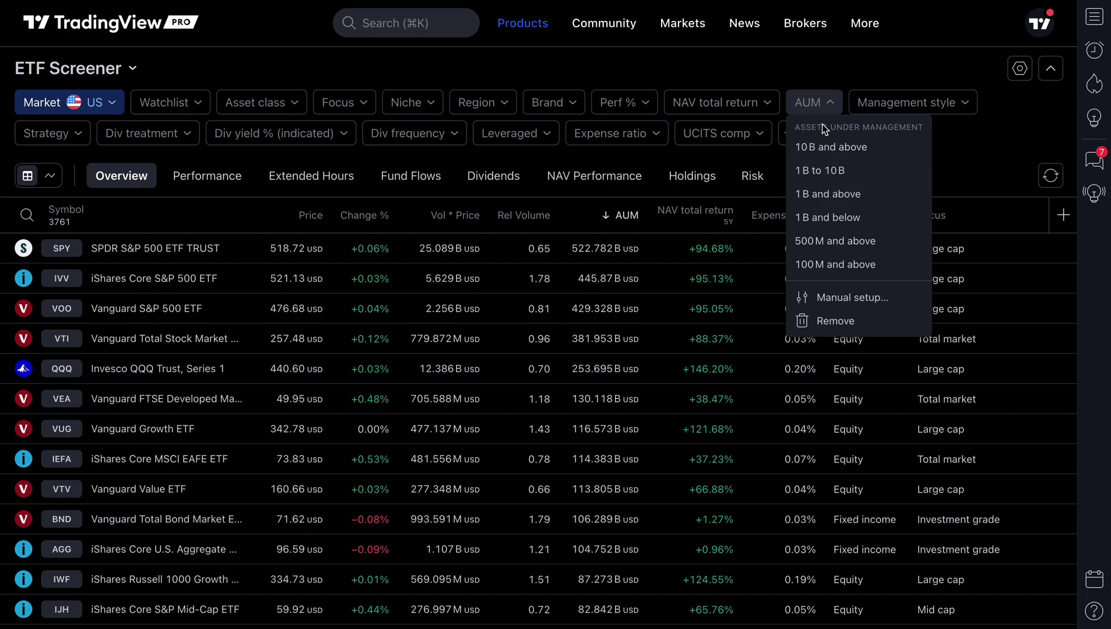
{"action": "left_click", "coordinate": [823, 198]}
{"action": "left_click", "coordinate": [627, 105]}
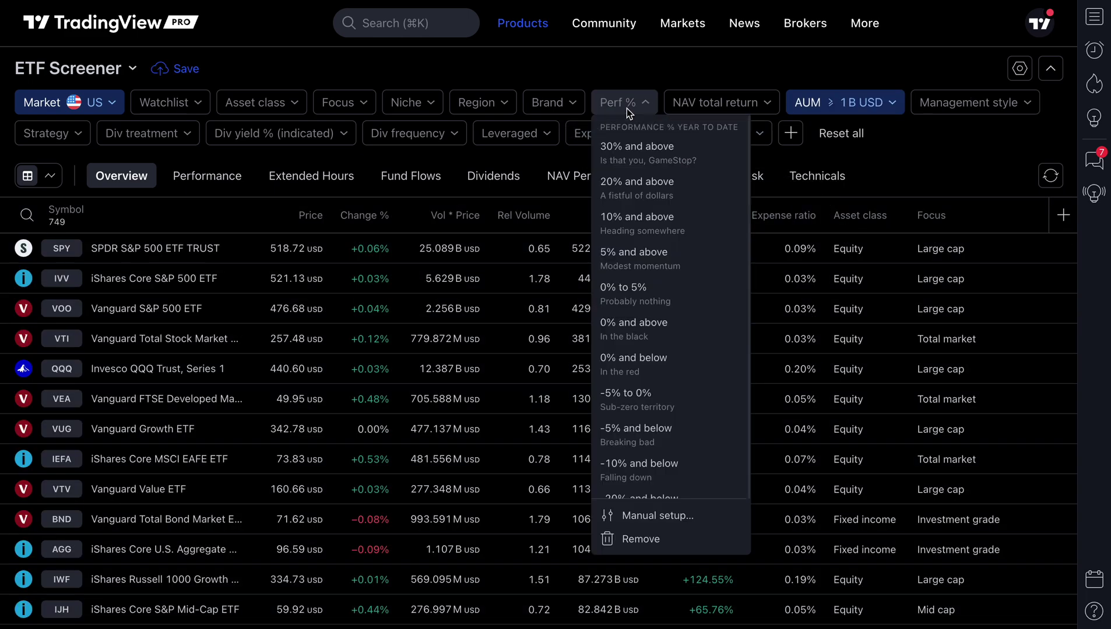
{"action": "left_click", "coordinate": [637, 188]}
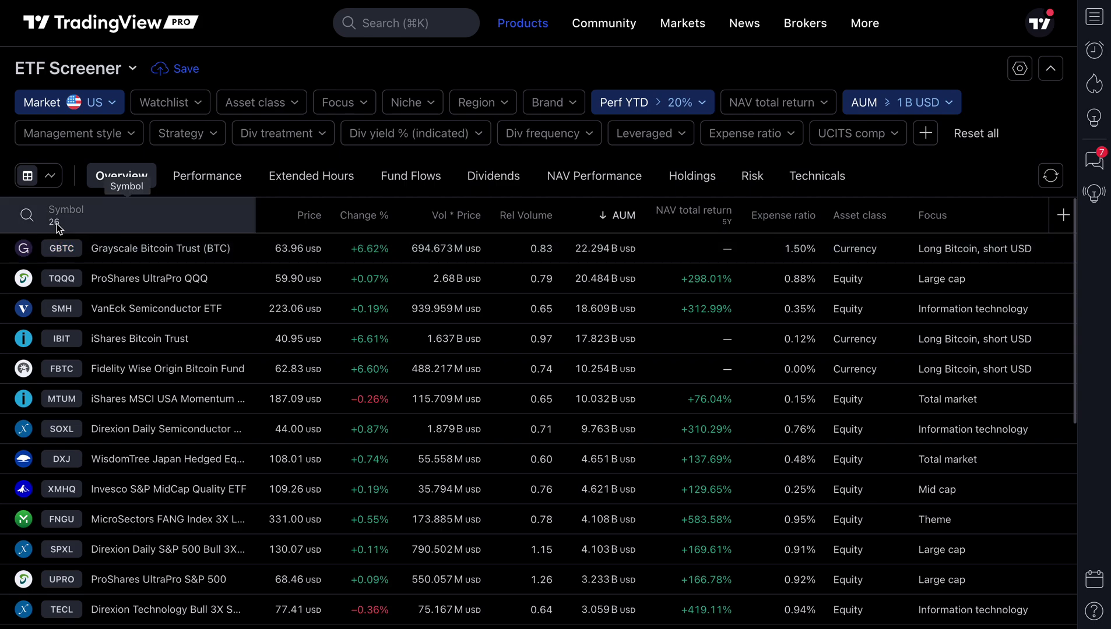
Show the filtered ETFs as charts with the YTD range and the Candles chart type
{"action": "left_click", "coordinate": [51, 180]}
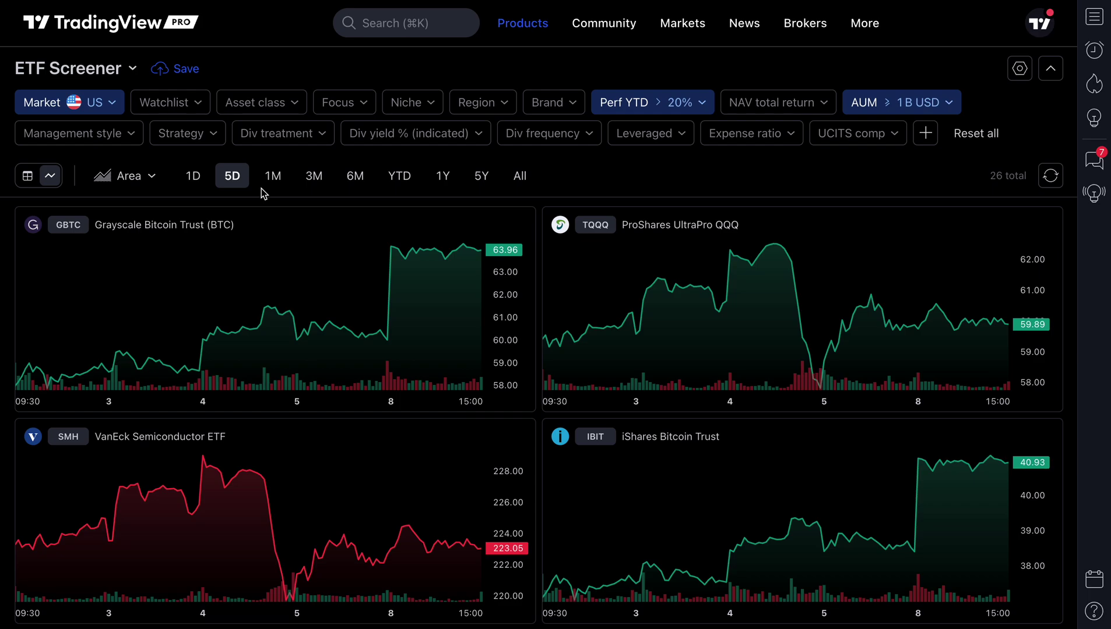
{"action": "left_click", "coordinate": [408, 179]}
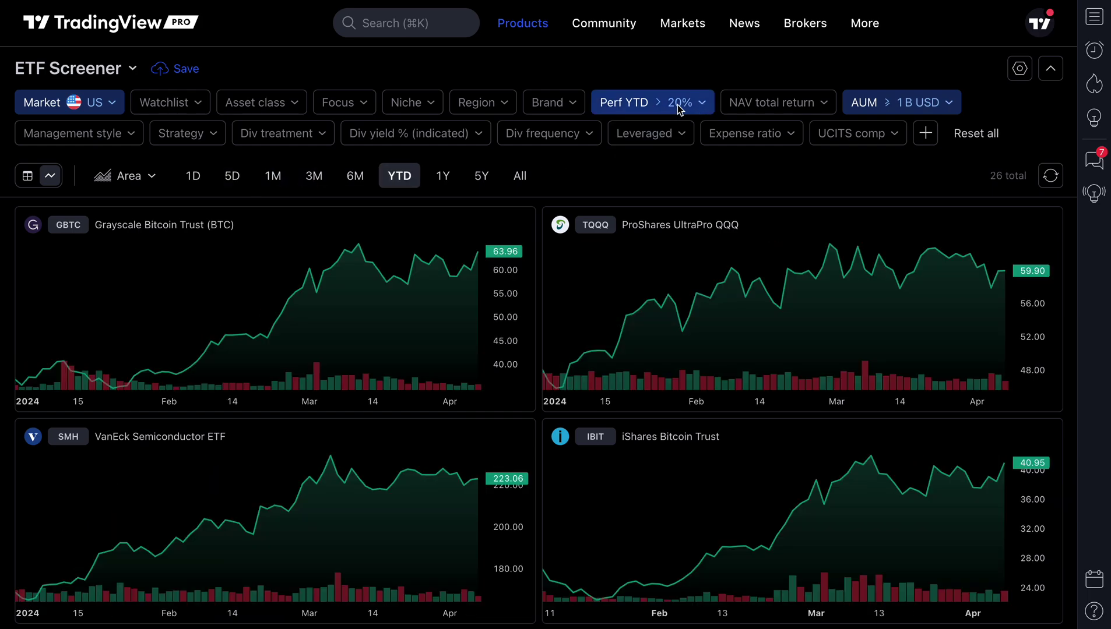
{"action": "left_click", "coordinate": [138, 178]}
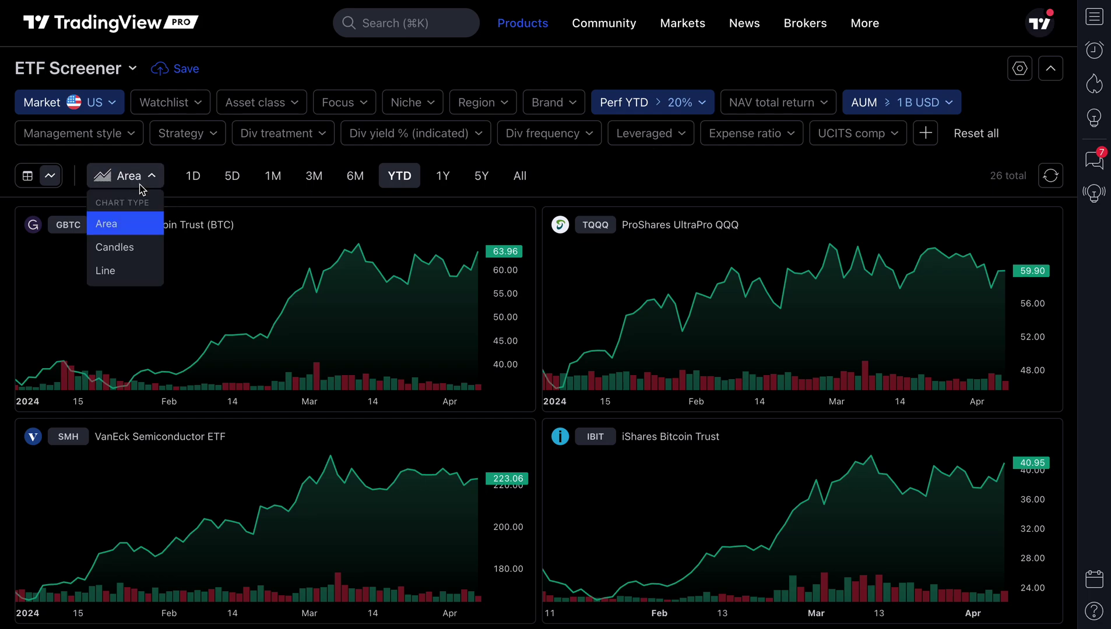
{"action": "left_click", "coordinate": [133, 248]}
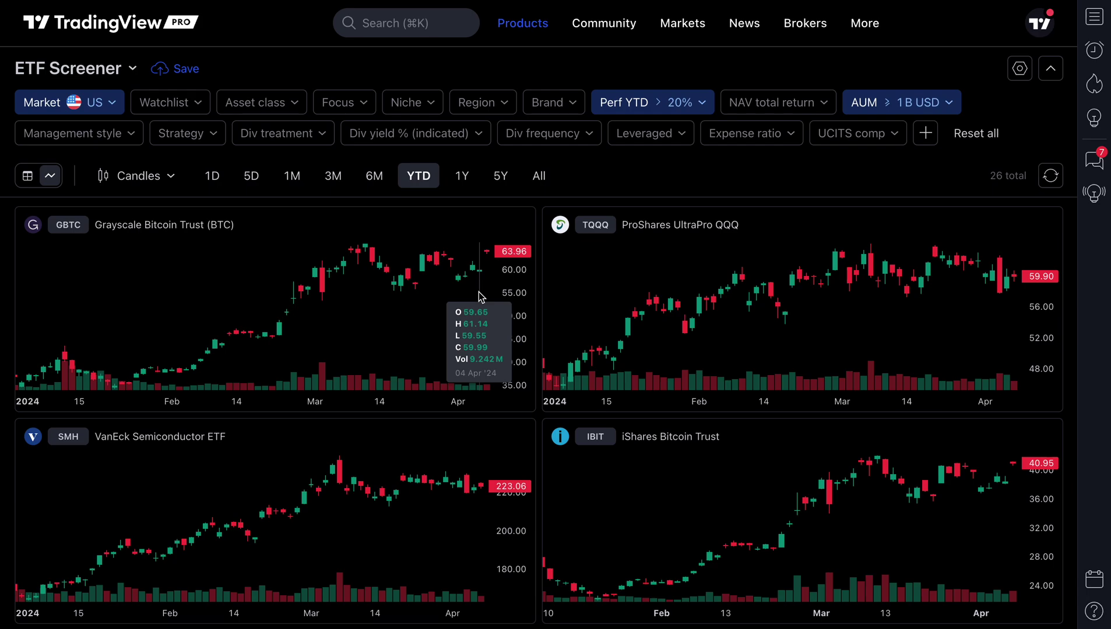
Examine the year-to-date candlestick charts of all the filtered ETFs, comparing their price trends and volumes
{"action": "scroll", "coordinate": [478, 291], "scroll_direction": "down", "scroll_amount": 2}
{"action": "scroll", "coordinate": [401, 459], "scroll_direction": "down", "scroll_amount": 6}
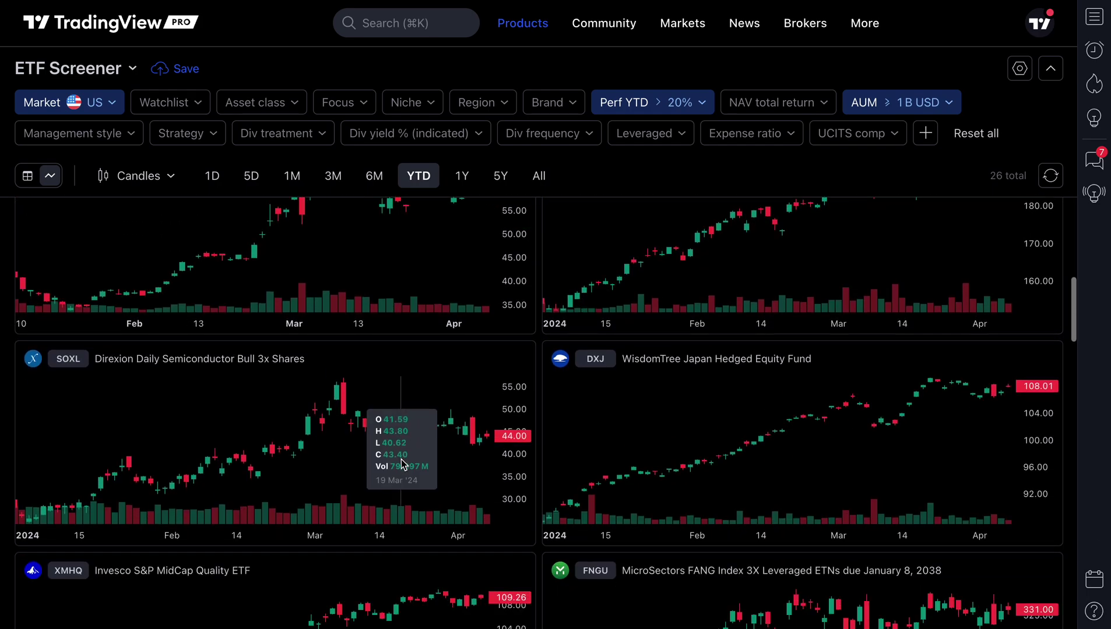
{"action": "scroll", "coordinate": [401, 461], "scroll_direction": "down", "scroll_amount": 5}
{"action": "scroll", "coordinate": [401, 460], "scroll_direction": "down", "scroll_amount": 6}
{"action": "scroll", "coordinate": [401, 459], "scroll_direction": "down", "scroll_amount": 8}
{"action": "scroll", "coordinate": [401, 461], "scroll_direction": "down", "scroll_amount": 4}
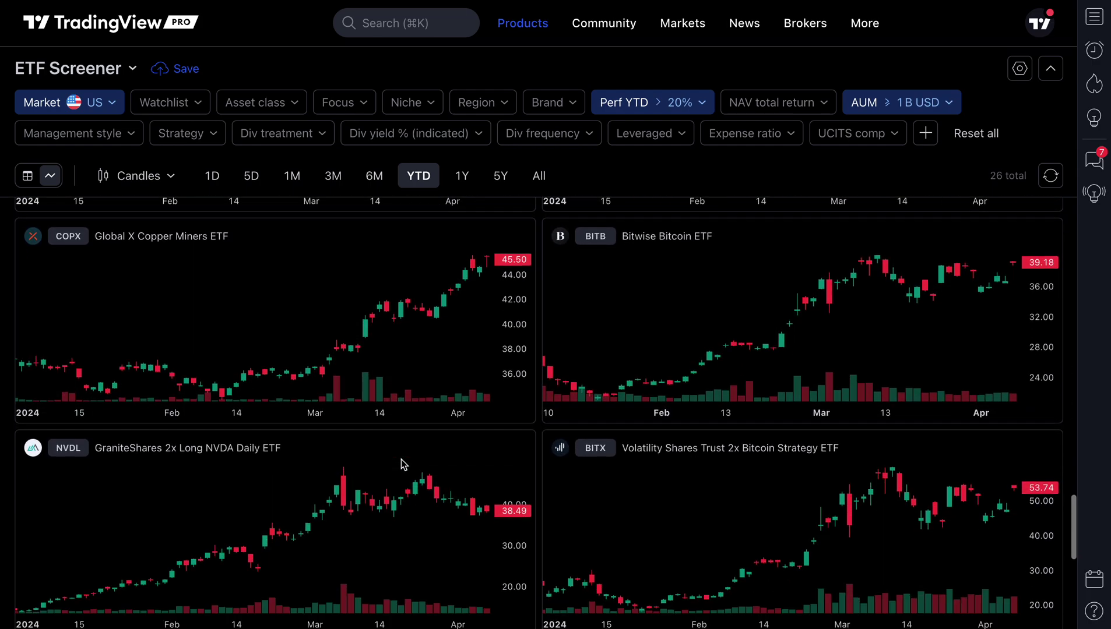
{"action": "scroll", "coordinate": [401, 459], "scroll_direction": "up", "scroll_amount": 1}
{"action": "scroll", "coordinate": [265, 285], "scroll_direction": "down", "scroll_amount": 1}
{"action": "scroll", "coordinate": [106, 250], "scroll_direction": "up", "scroll_amount": 1}
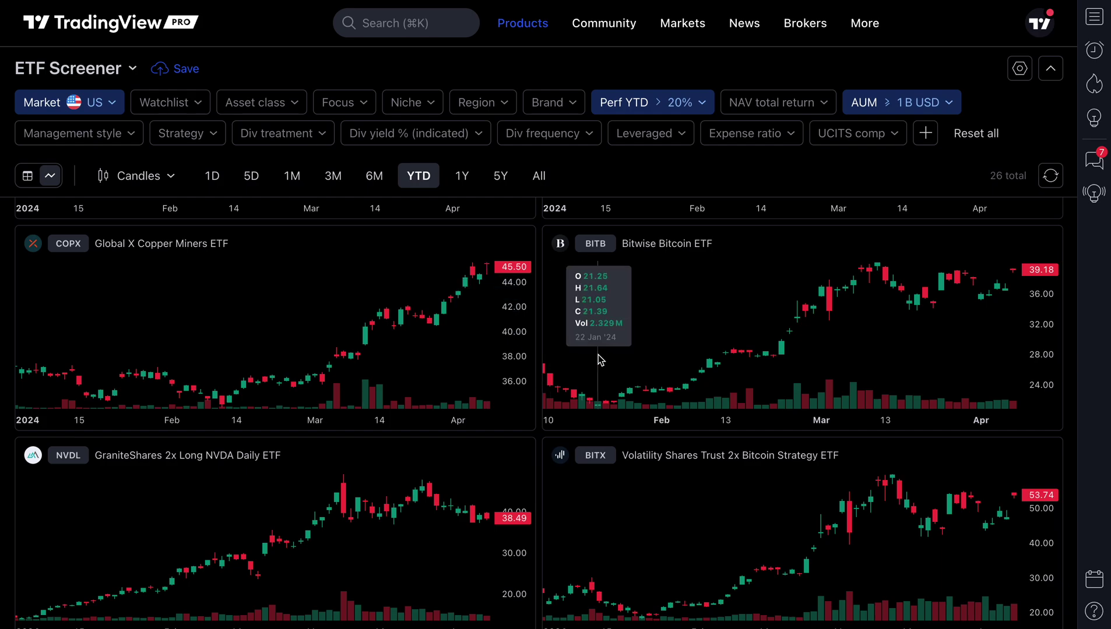
{"action": "scroll", "coordinate": [597, 359], "scroll_direction": "down", "scroll_amount": 5}
{"action": "scroll", "coordinate": [598, 355], "scroll_direction": "down", "scroll_amount": 3}
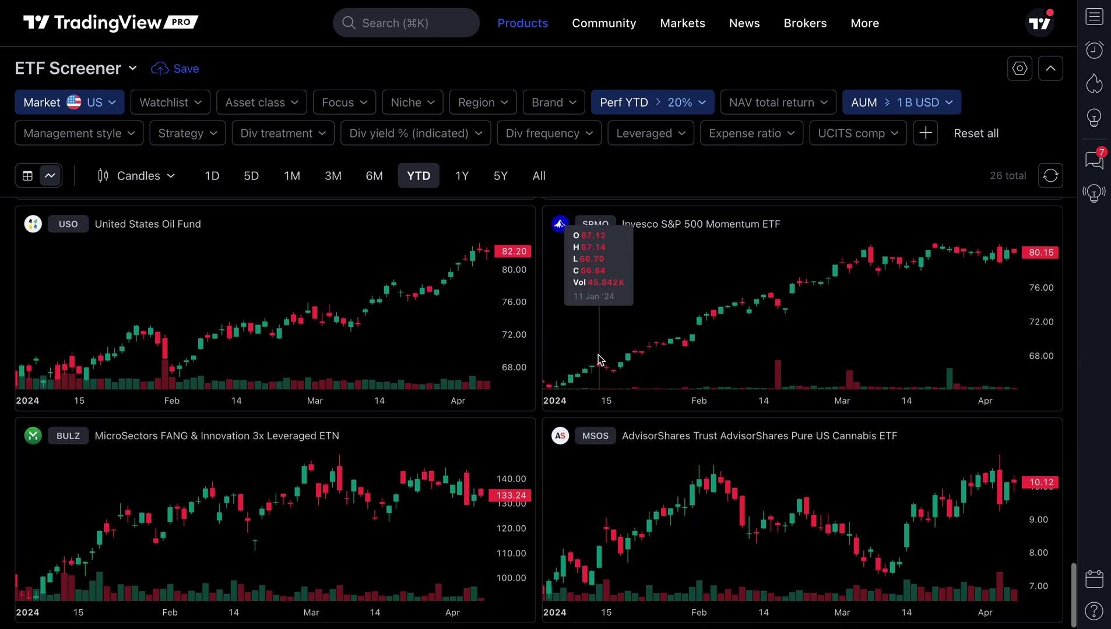
{"action": "scroll", "coordinate": [601, 360], "scroll_direction": "up", "scroll_amount": 10}
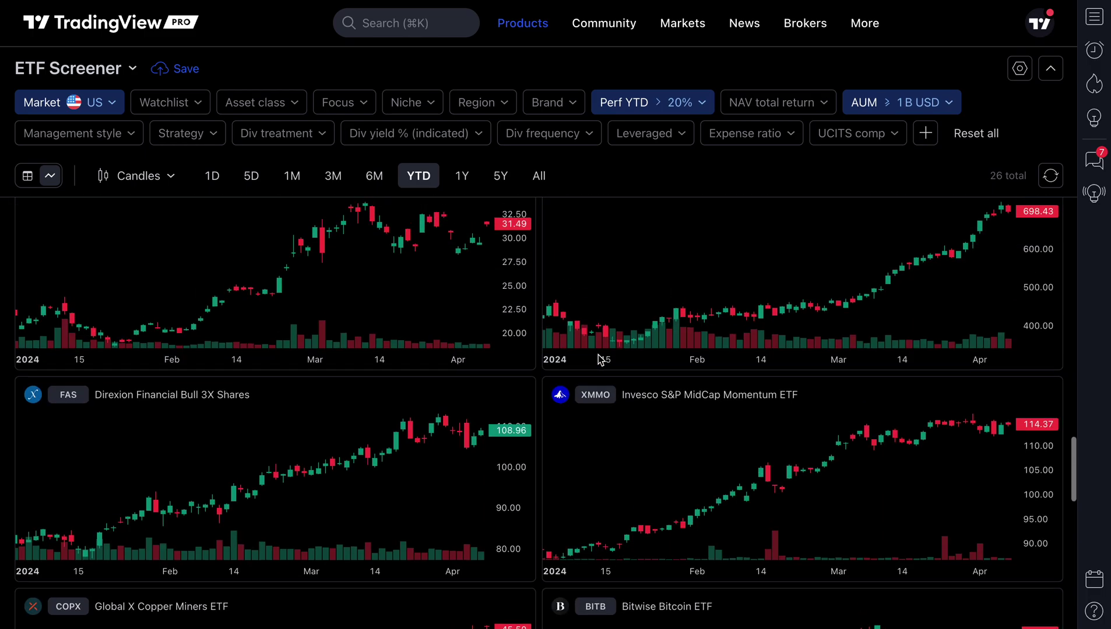
{"action": "scroll", "coordinate": [600, 360], "scroll_direction": "up", "scroll_amount": 8}
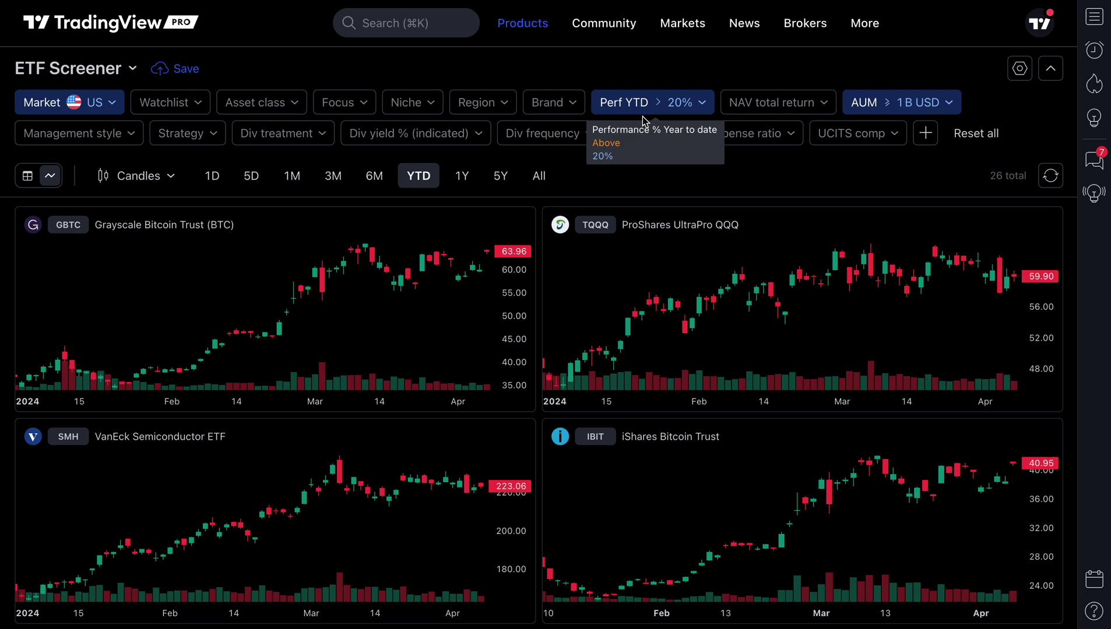
Load the Active community popular screen in the Crypto Coins Screener and show its coins as charts
{"action": "mouse_move", "coordinate": [520, 26]}
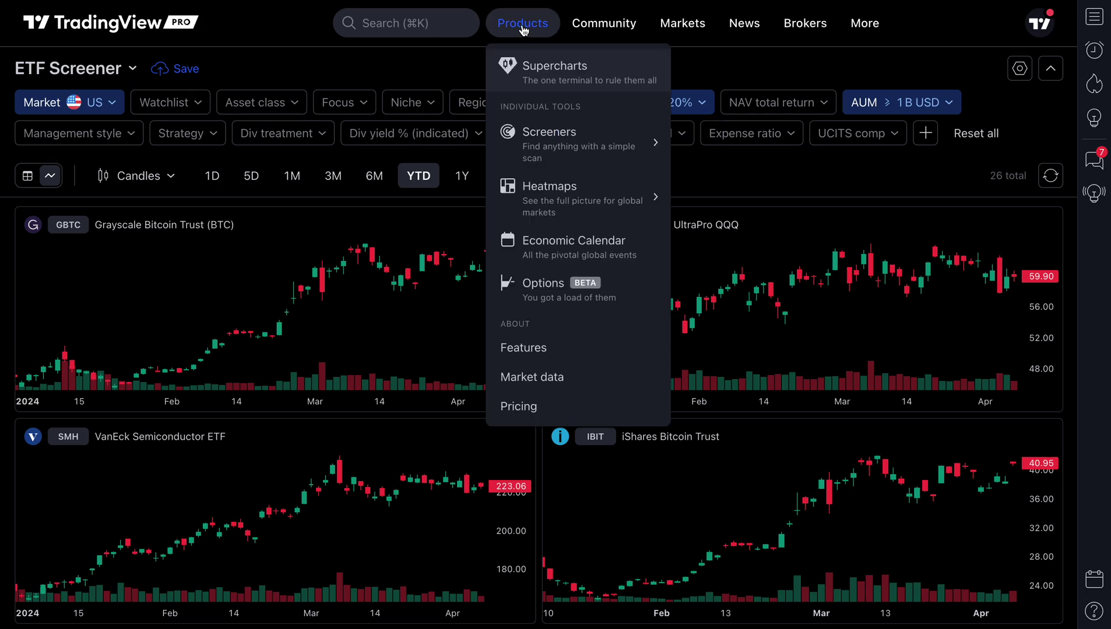
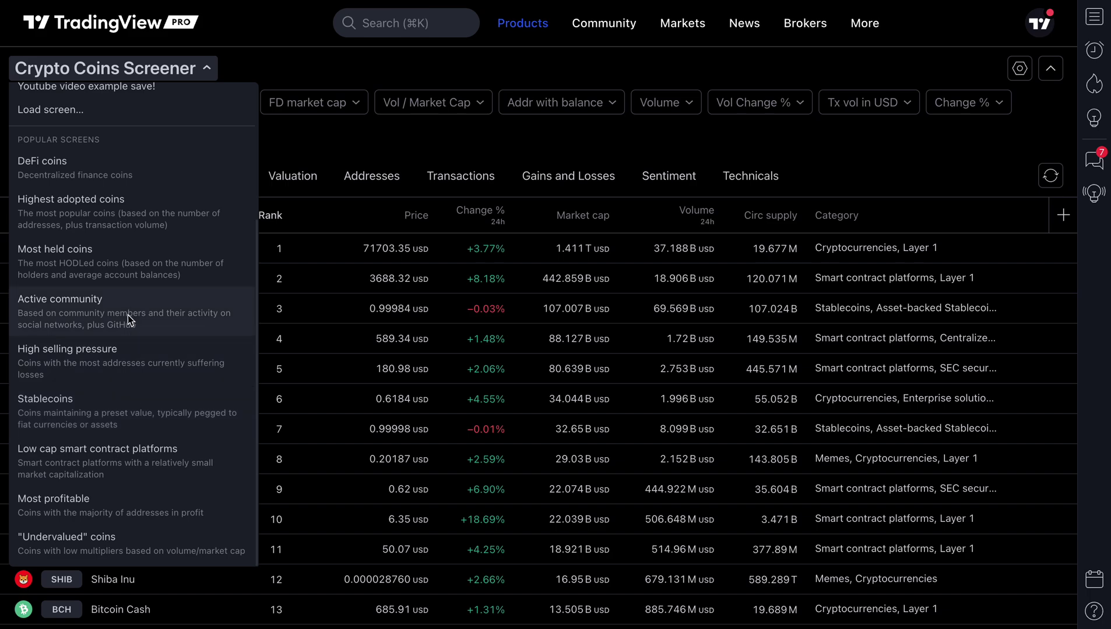
{"action": "left_click", "coordinate": [128, 315]}
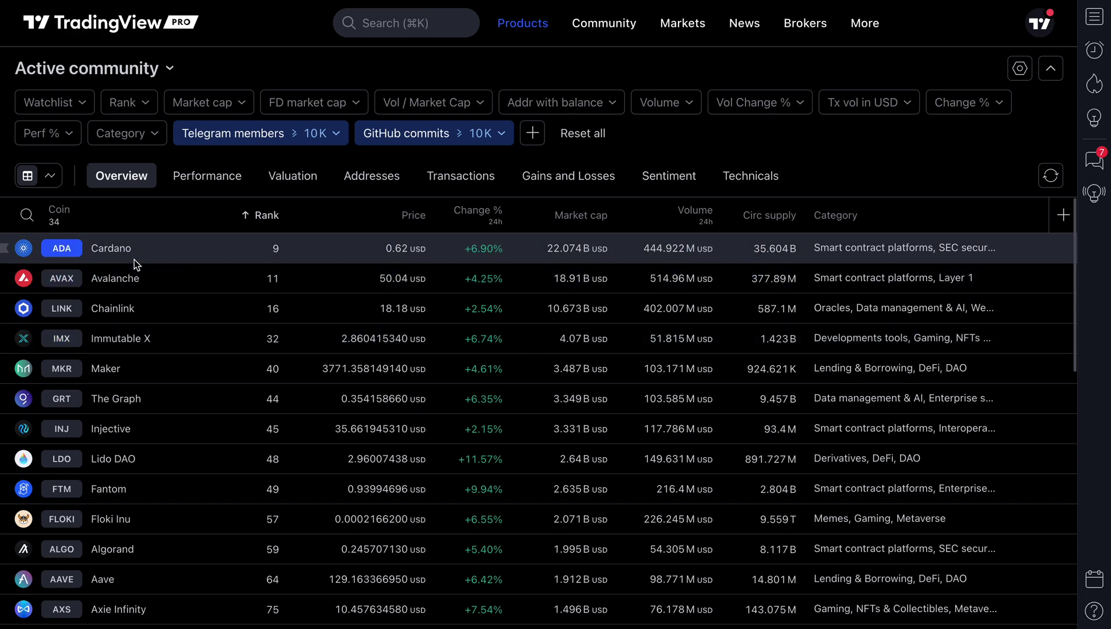
{"action": "left_click", "coordinate": [50, 176]}
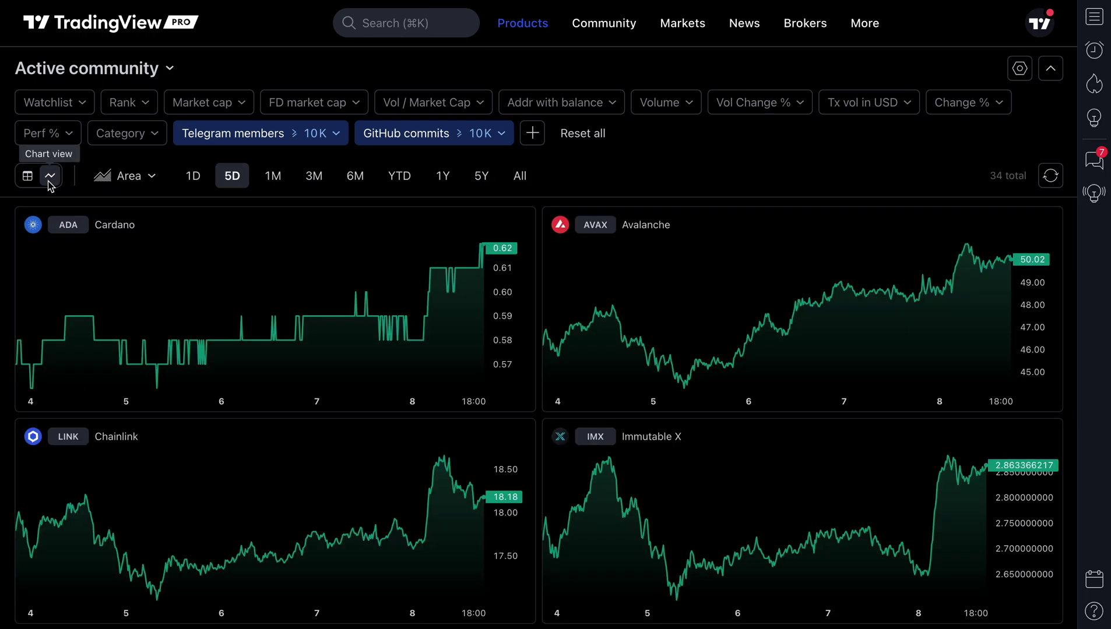
Set the coin charts to the 6M range and the Candles chart type
{"action": "left_click", "coordinate": [353, 185]}
{"action": "left_click", "coordinate": [141, 176]}
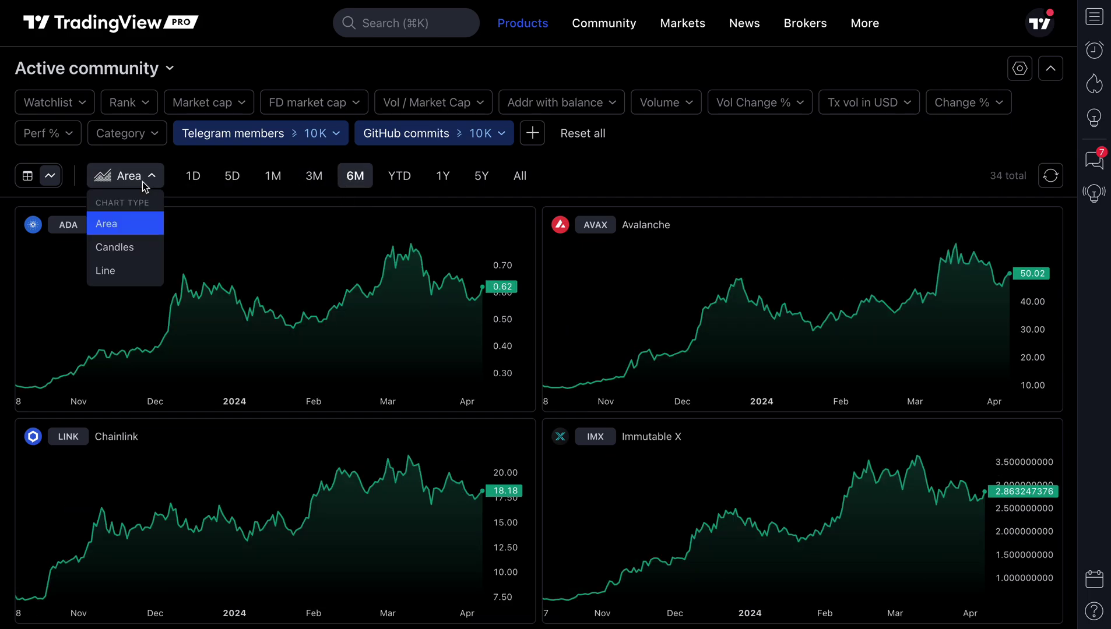
{"action": "left_click", "coordinate": [137, 248]}
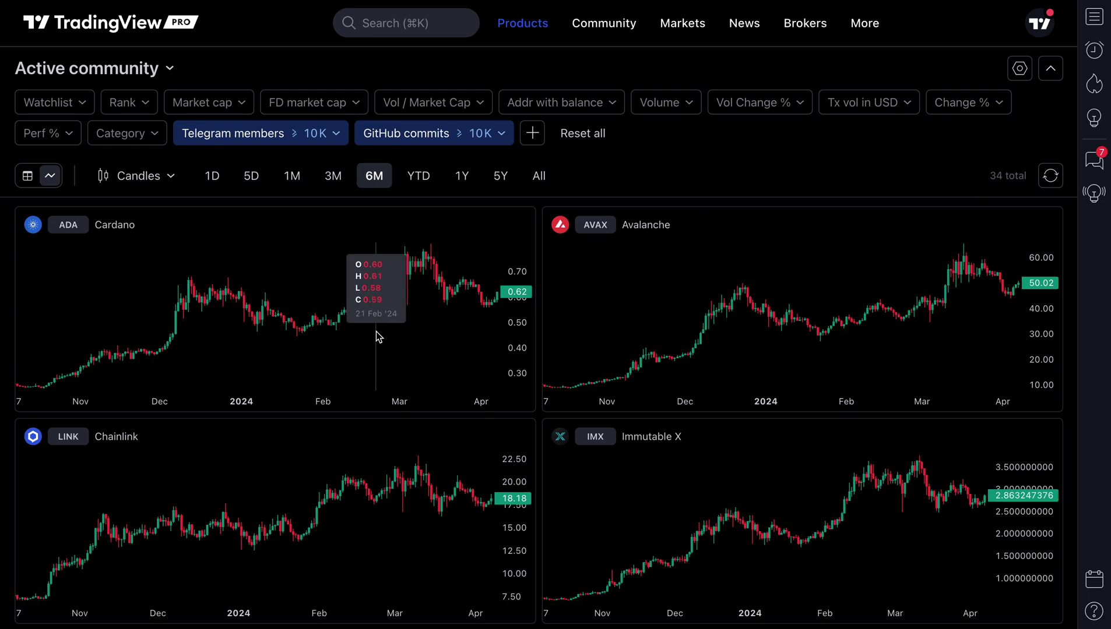
Examine the six-month candlestick charts of the Active community coins, comparing price trends through the end of the list
{"action": "scroll", "coordinate": [376, 334], "scroll_direction": "down", "scroll_amount": 3}
{"action": "scroll", "coordinate": [376, 337], "scroll_direction": "down", "scroll_amount": 7}
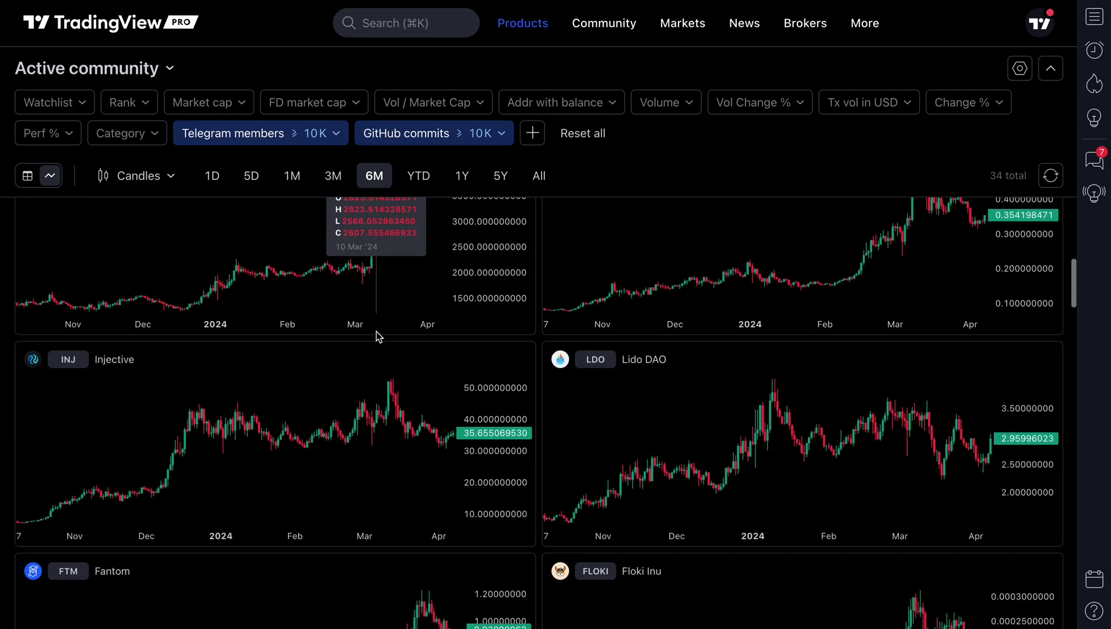
{"action": "scroll", "coordinate": [584, 435], "scroll_direction": "down", "scroll_amount": 6}
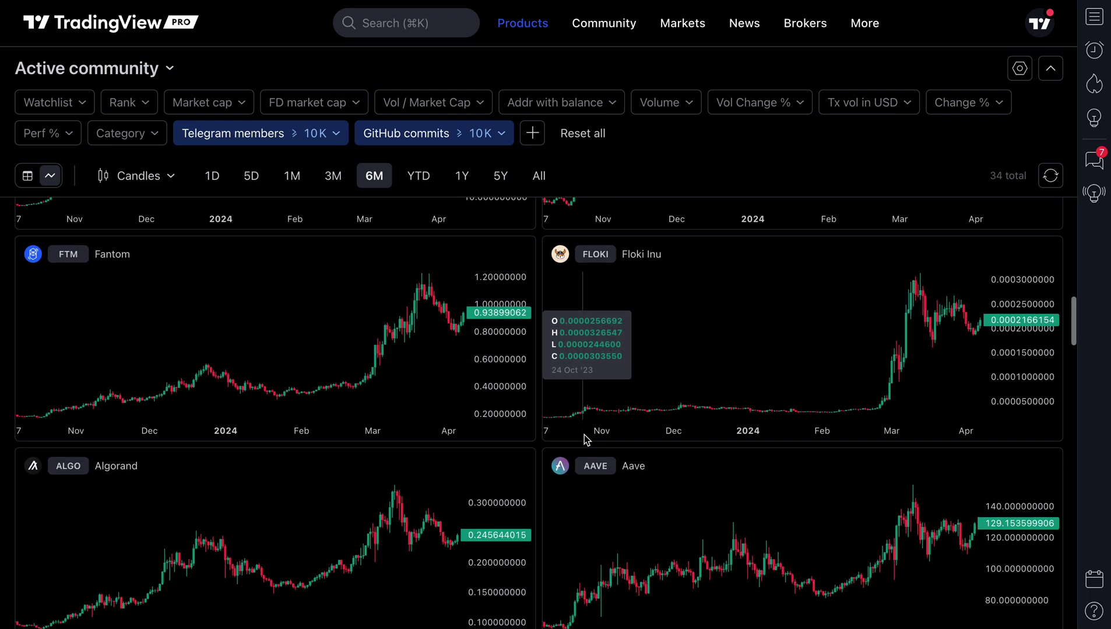
{"action": "scroll", "coordinate": [586, 440], "scroll_direction": "down", "scroll_amount": 8}
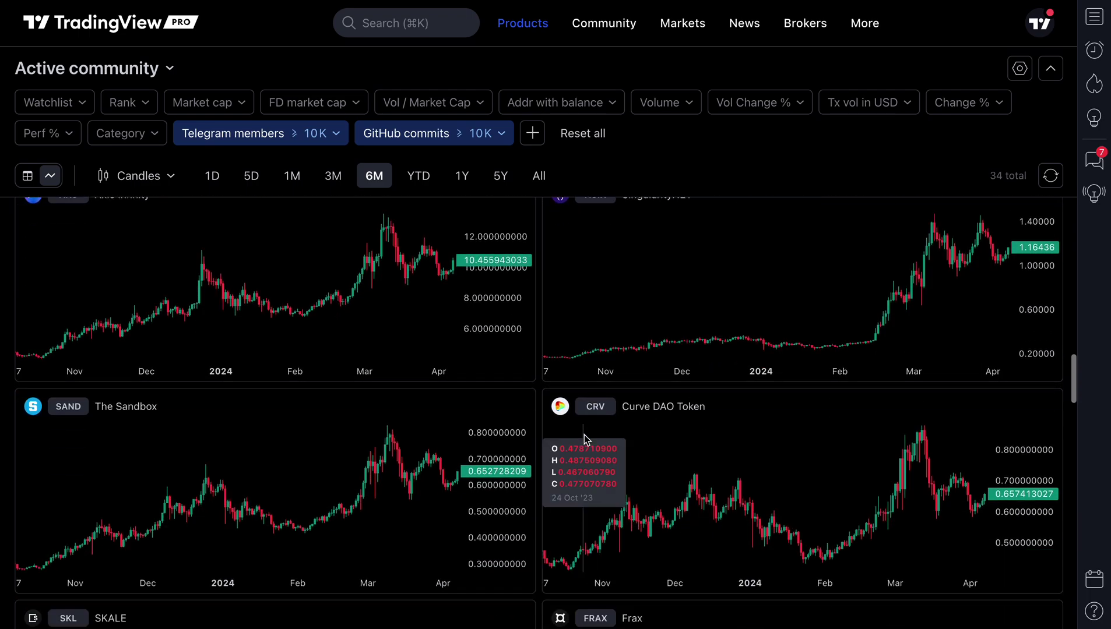
{"action": "scroll", "coordinate": [585, 440], "scroll_direction": "down", "scroll_amount": 8}
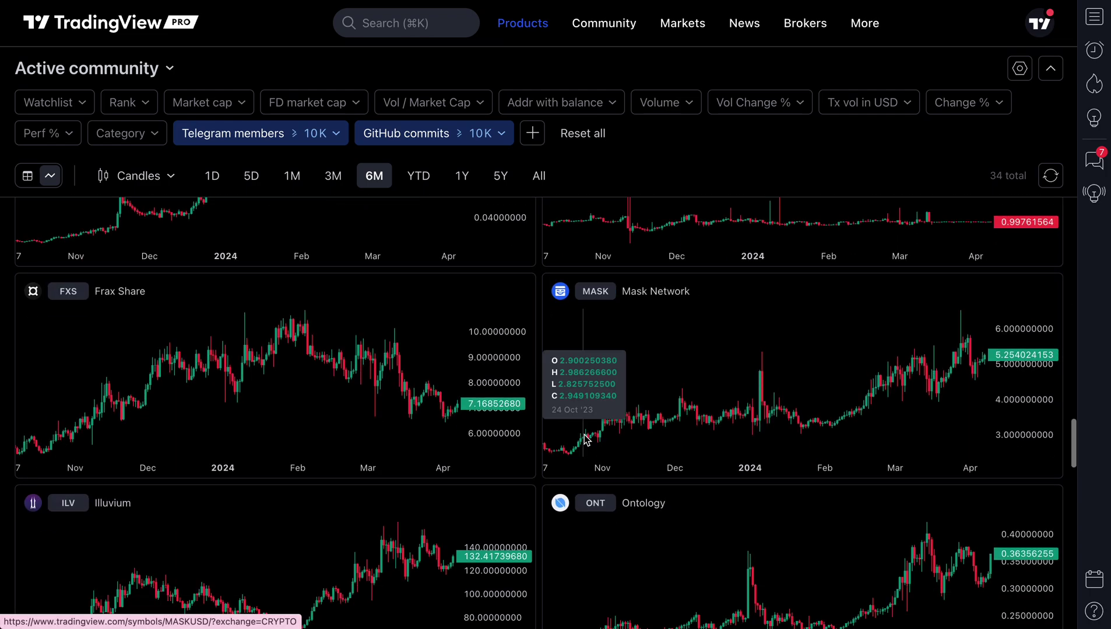
{"action": "scroll", "coordinate": [585, 440], "scroll_direction": "down", "scroll_amount": 6}
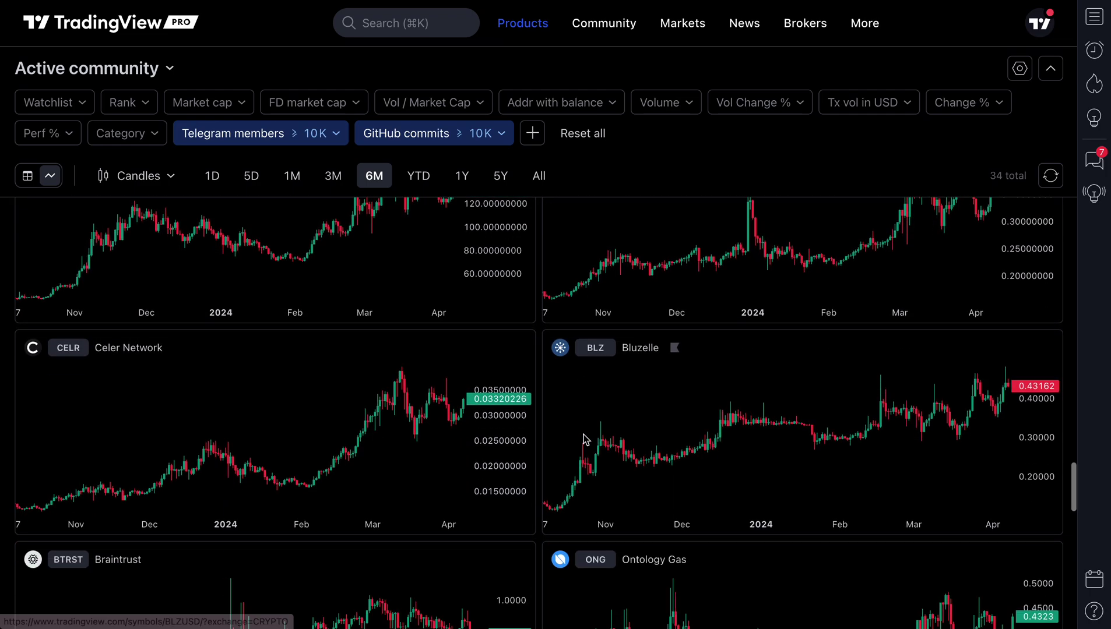
{"action": "scroll", "coordinate": [585, 440], "scroll_direction": "down", "scroll_amount": 7}
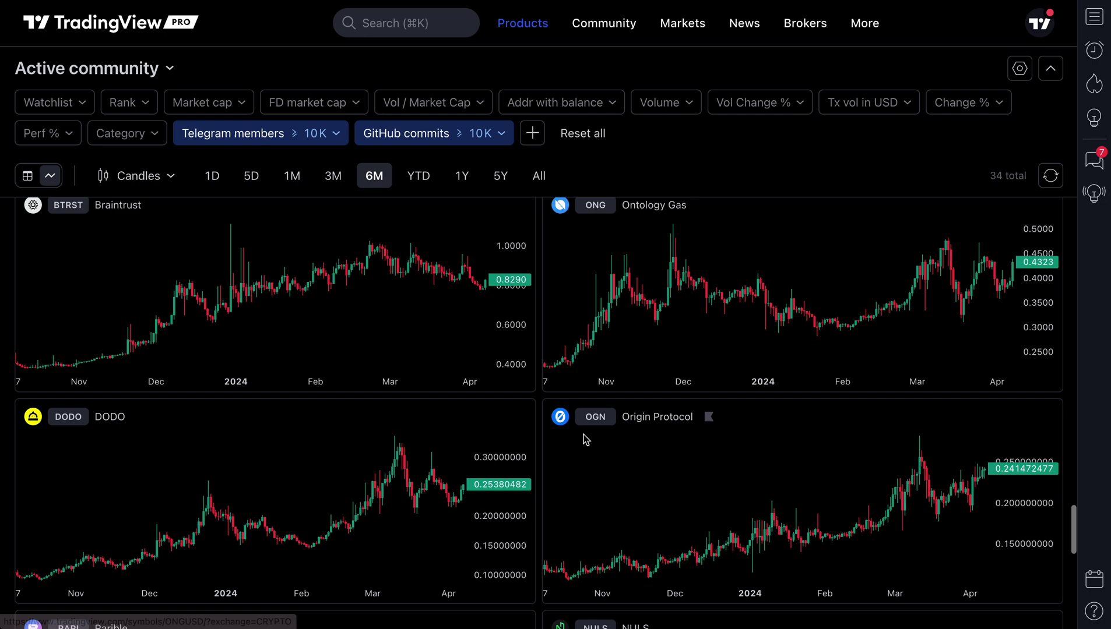
{"action": "scroll", "coordinate": [585, 440], "scroll_direction": "down", "scroll_amount": 6}
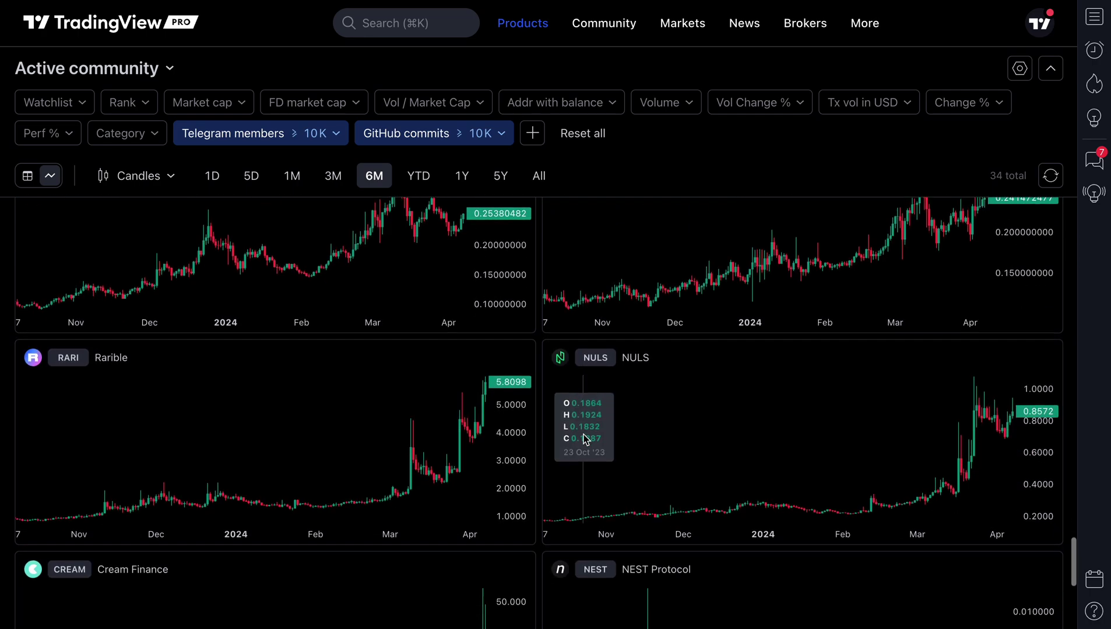
{"action": "scroll", "coordinate": [586, 440], "scroll_direction": "down", "scroll_amount": 3}
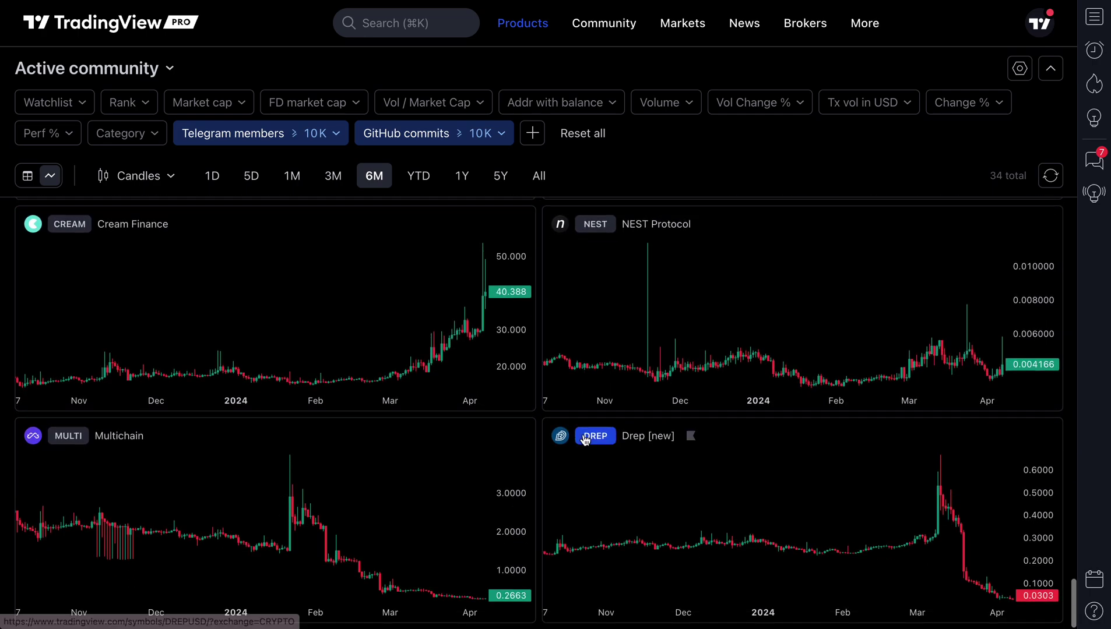
Find Aave among the coin charts, open its symbol page and show AAVEUSD on Supercharts
{"action": "scroll", "coordinate": [586, 441], "scroll_direction": "up", "scroll_amount": 3}
{"action": "scroll", "coordinate": [585, 440], "scroll_direction": "down", "scroll_amount": 8}
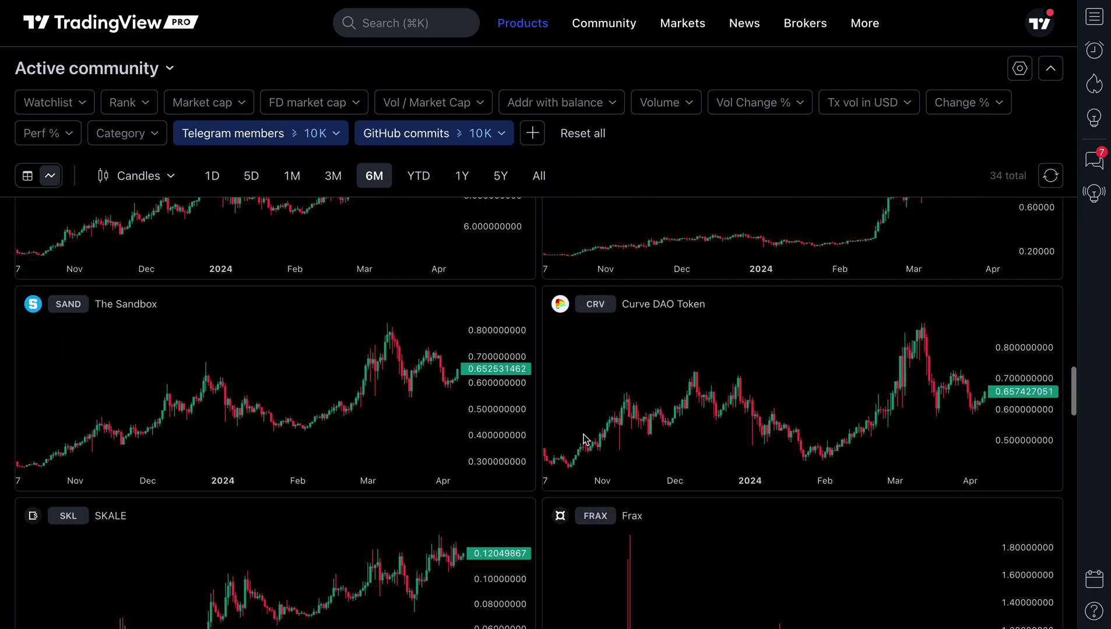
{"action": "scroll", "coordinate": [586, 440], "scroll_direction": "up", "scroll_amount": 3}
{"action": "scroll", "coordinate": [586, 440], "scroll_direction": "up", "scroll_amount": 4}
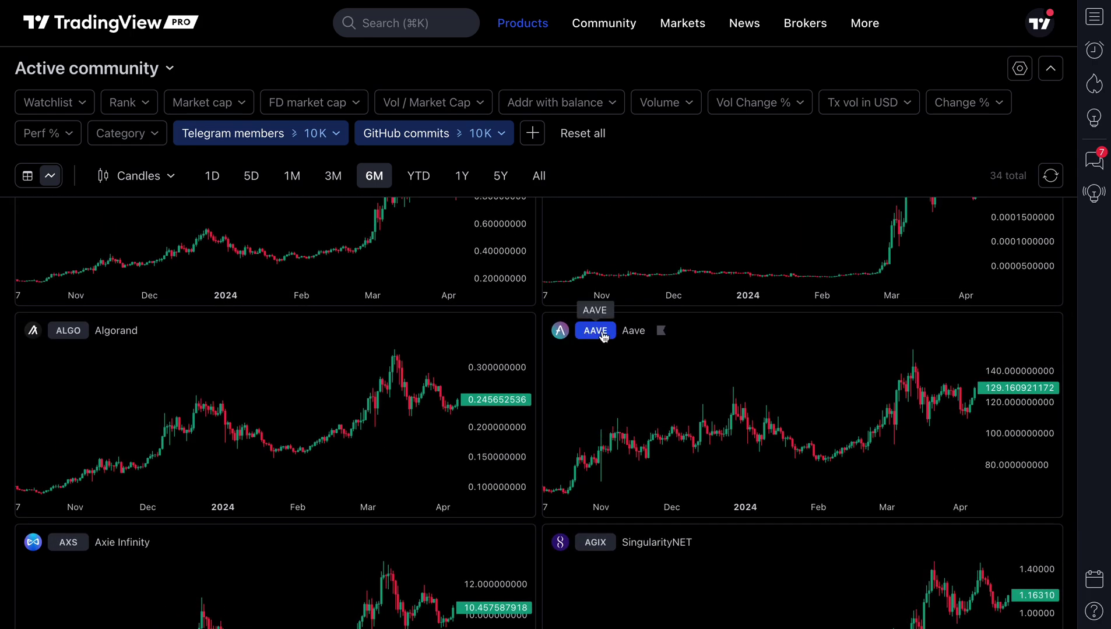
{"action": "left_click", "coordinate": [600, 334]}
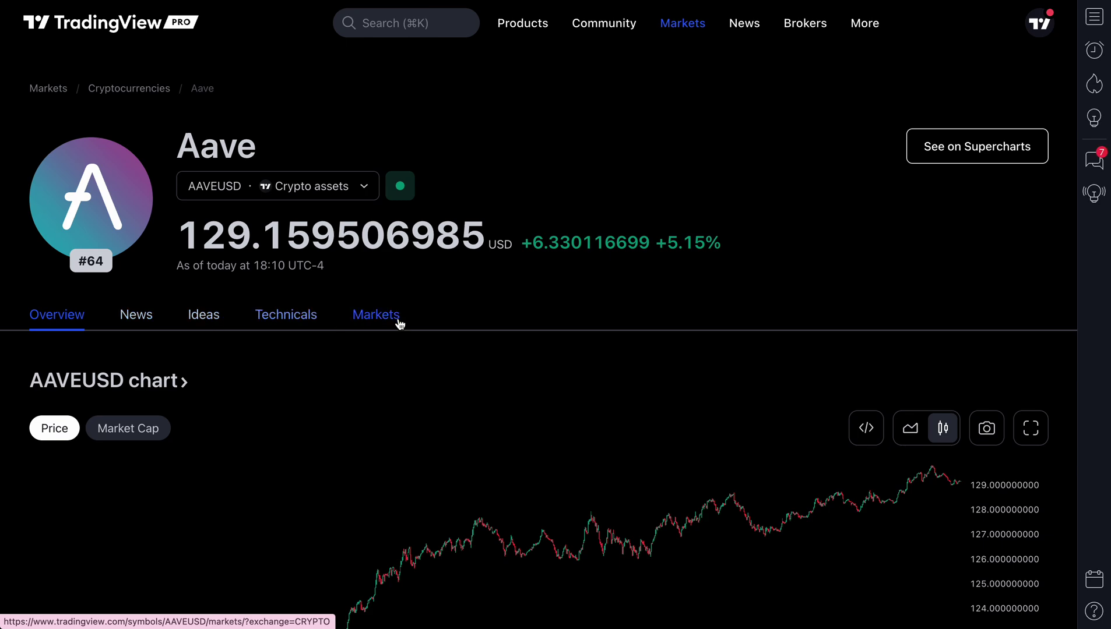
{"action": "left_click", "coordinate": [945, 155]}
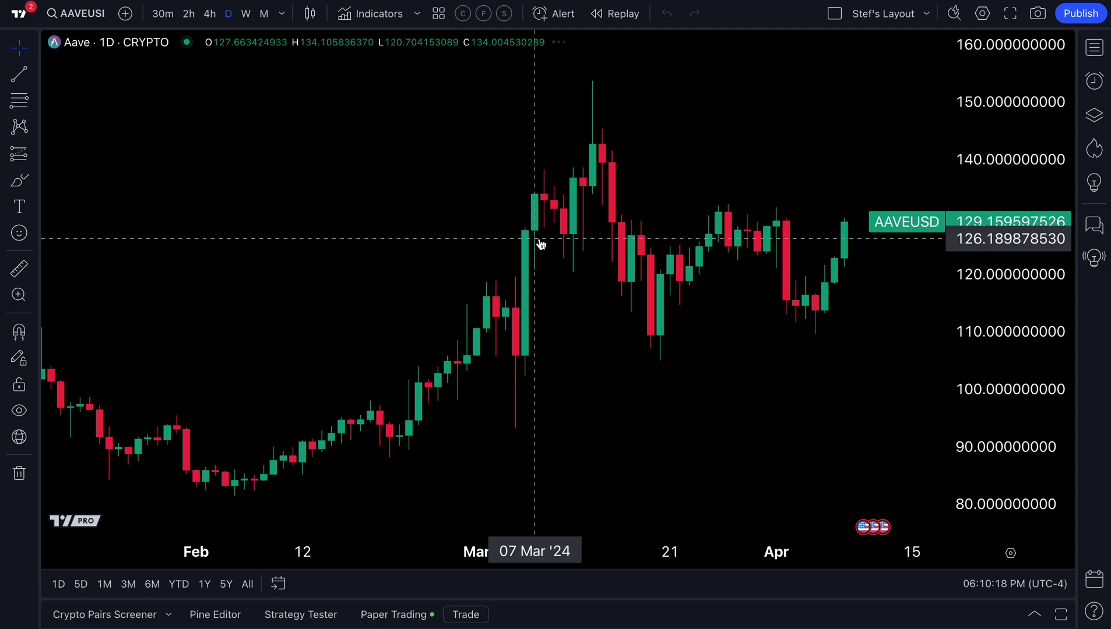